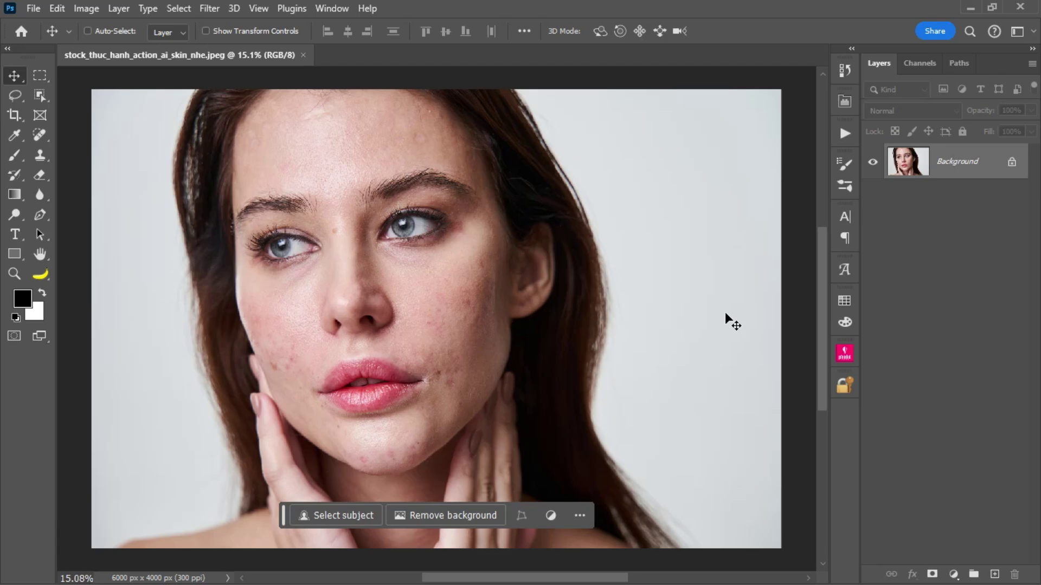
- Show the Actions panel with its three installed sets, including AI SKIN - HDHTRAINING V25.0
click(845, 130)
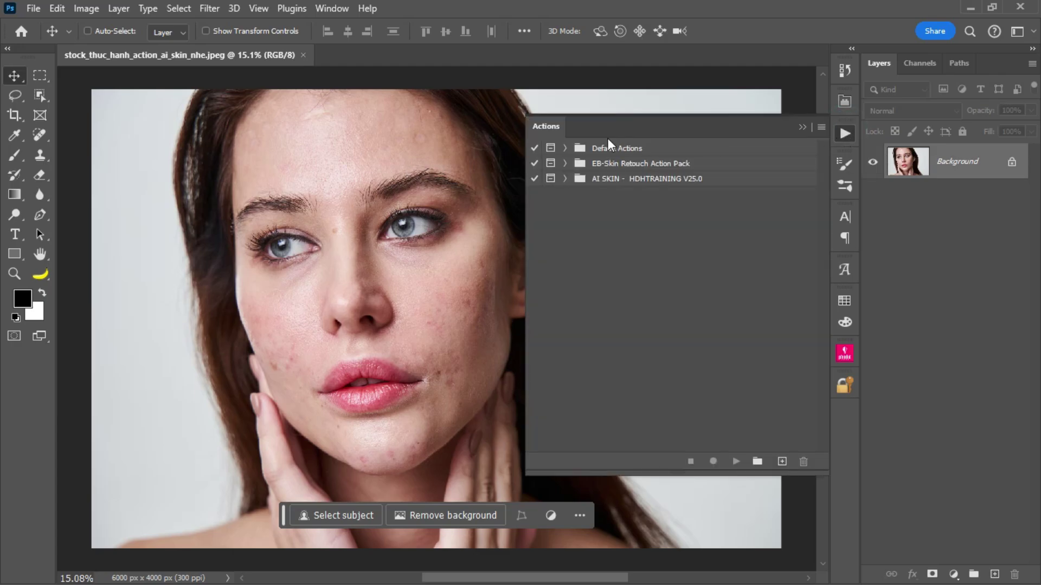
click(327, 9)
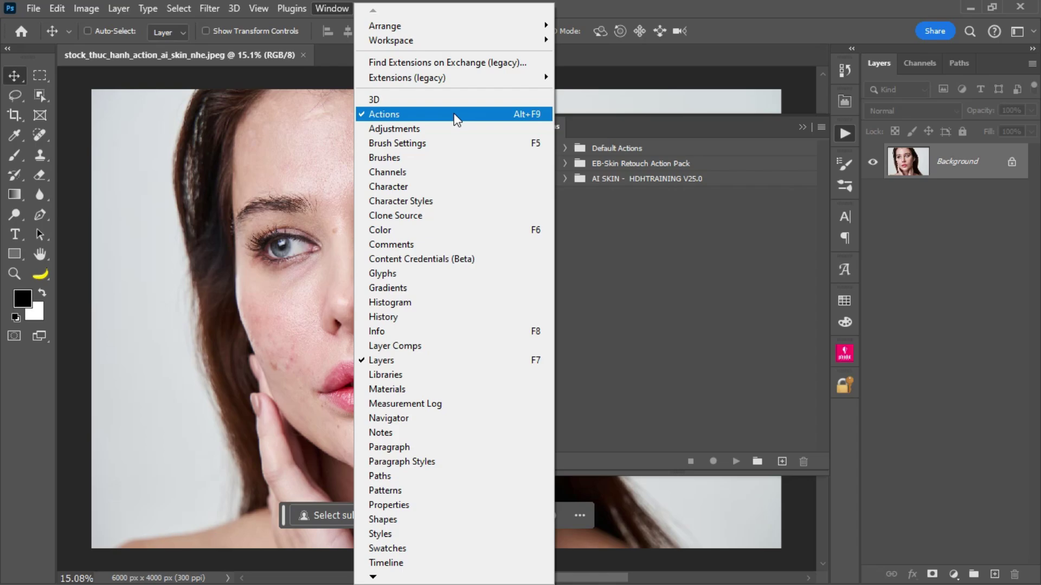
click(815, 140)
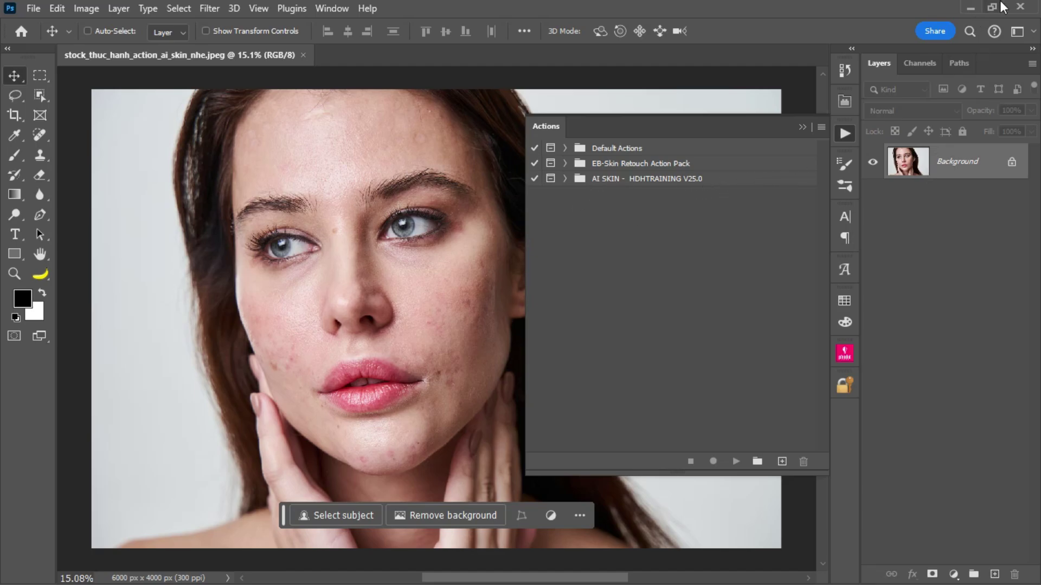
- Drag the desktop AI SKIN action file into Photoshop, adding a second AI SKIN - HDHTRAINING V25.0 set
click(971, 7)
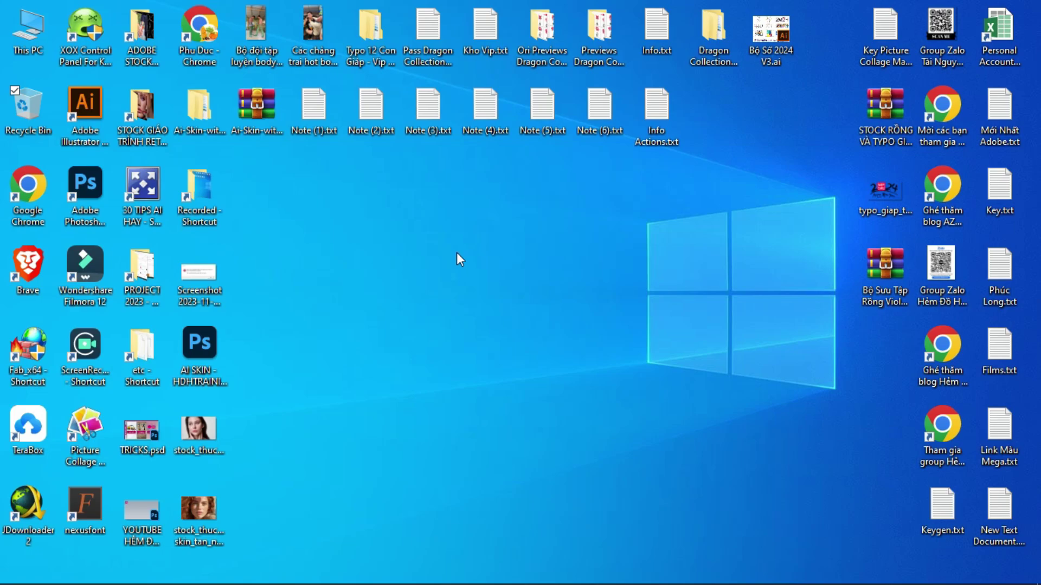
mouse_move(199, 355)
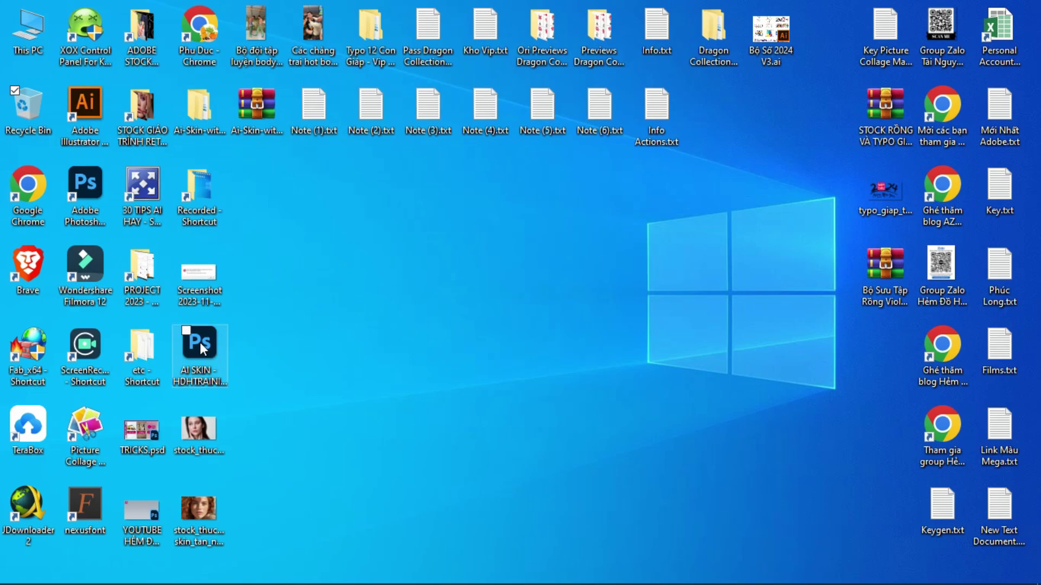
drag(200, 343, 282, 116)
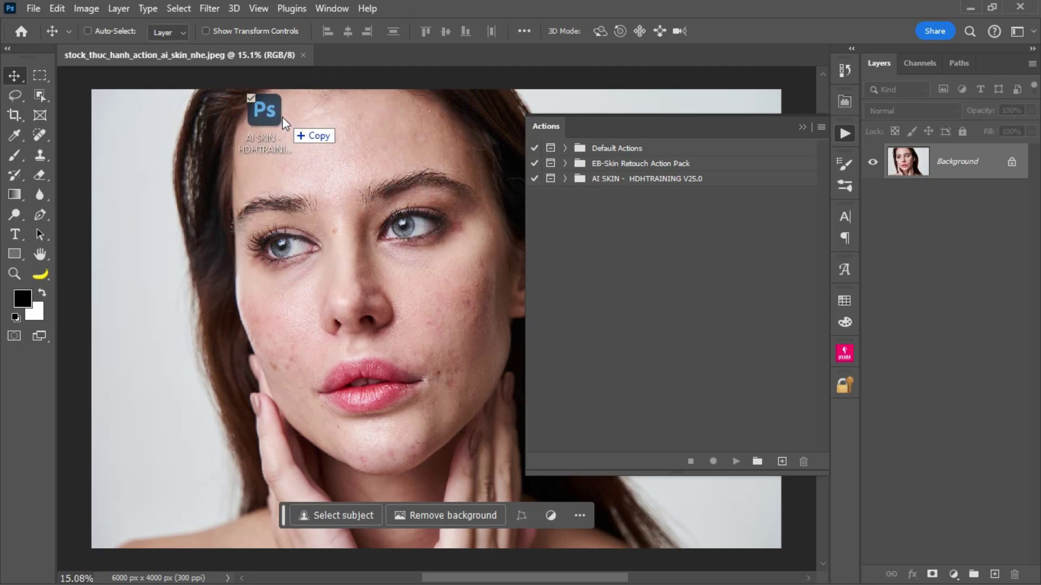
mouse_move(282, 116)
mouse_down()
mouse_move(831, 75)
mouse_move(590, 52)
mouse_move(434, 54)
mouse_move(726, 51)
mouse_move(796, 37)
mouse_move(750, 35)
mouse_move(766, 31)
mouse_up()
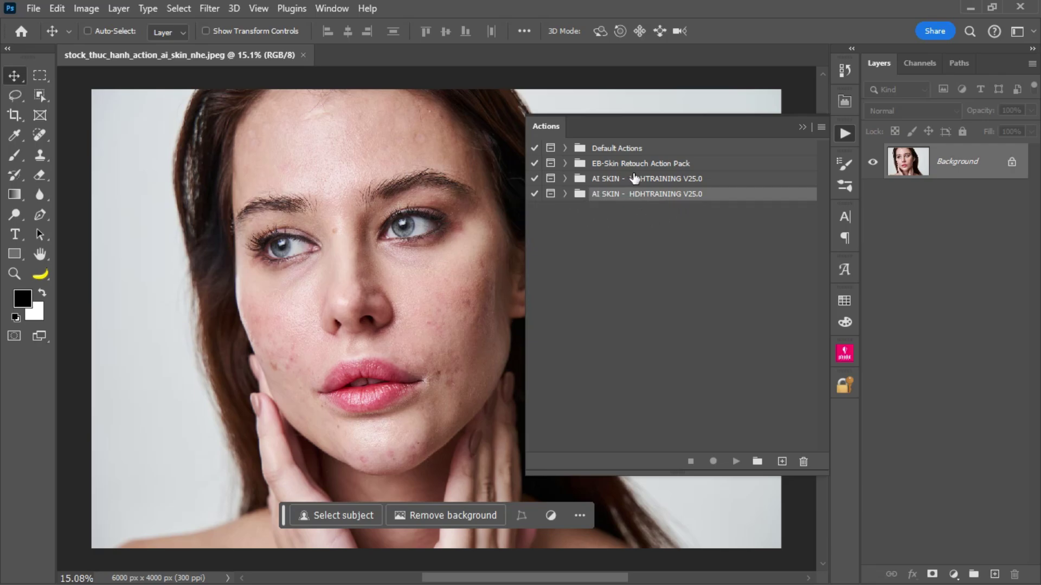
click(697, 184)
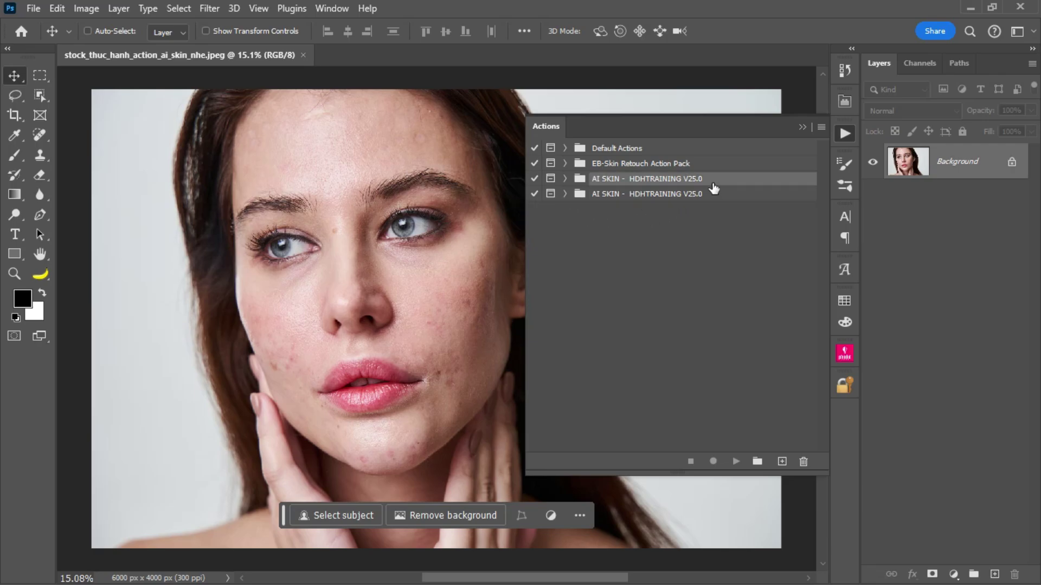
click(683, 197)
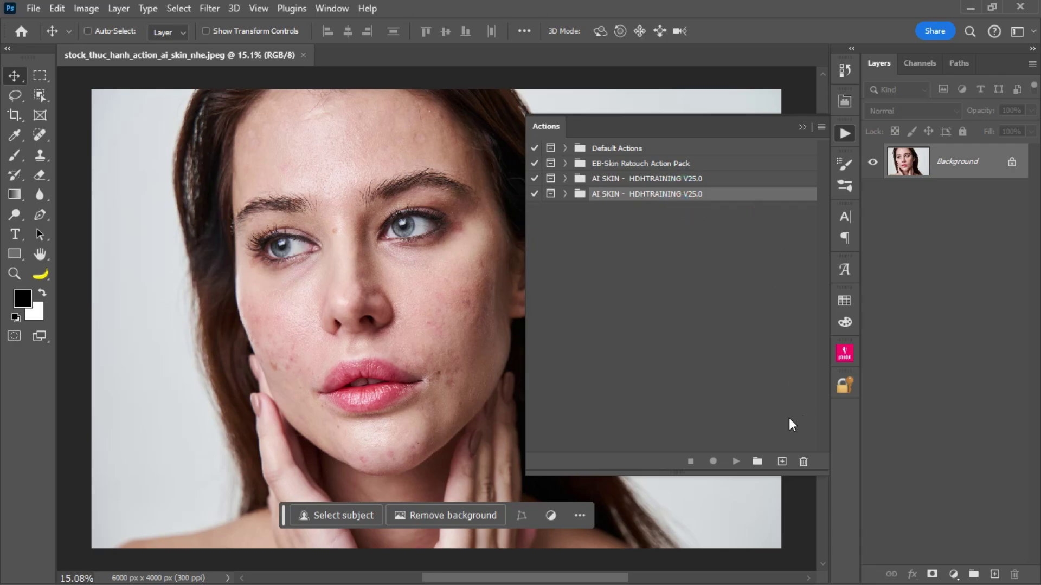
- Delete the duplicate AI SKIN set, then play its PLAY IT action on the portrait
click(800, 461)
click(449, 236)
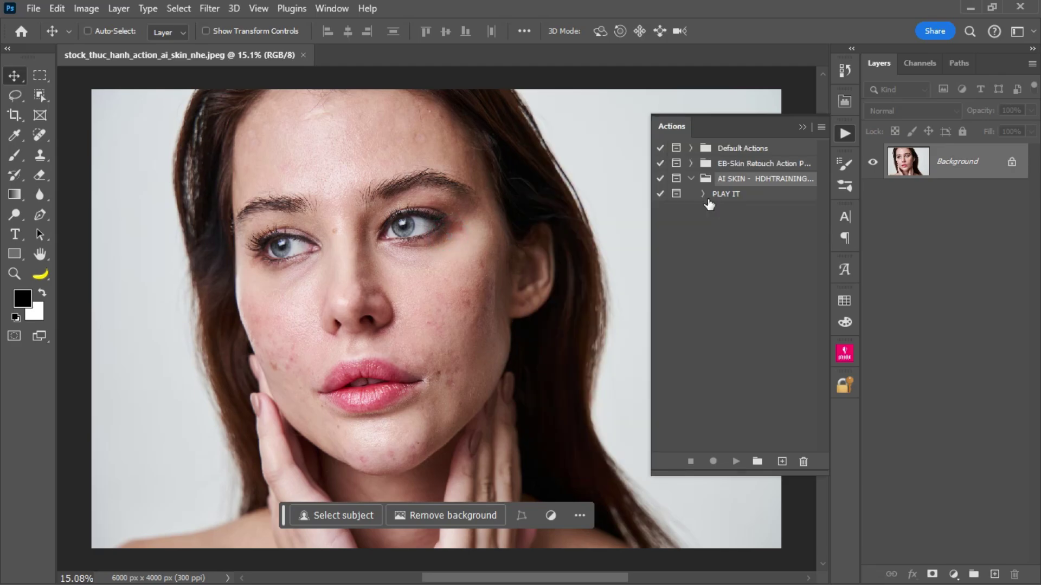
click(690, 180)
click(728, 199)
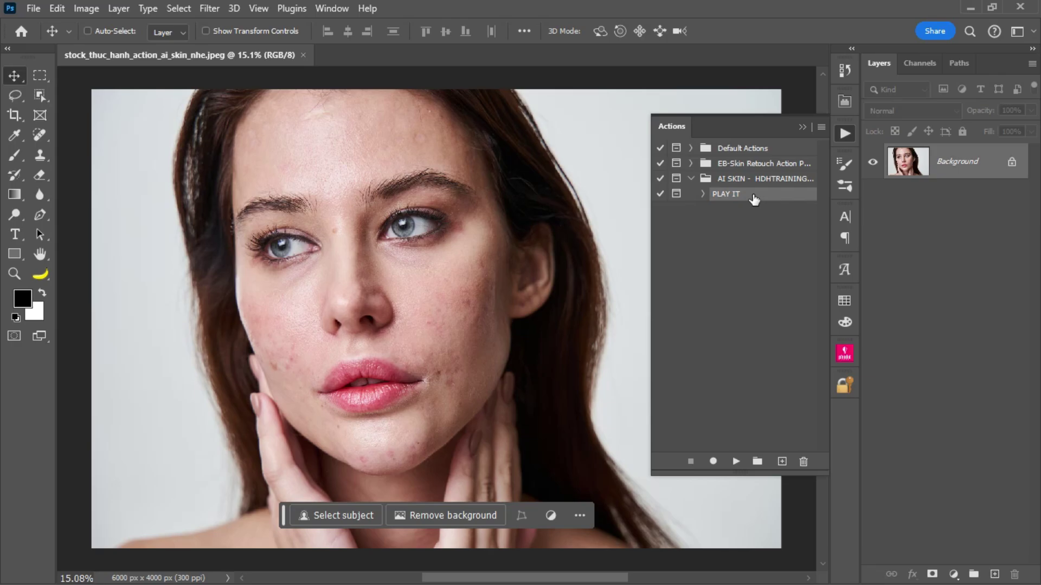
click(752, 196)
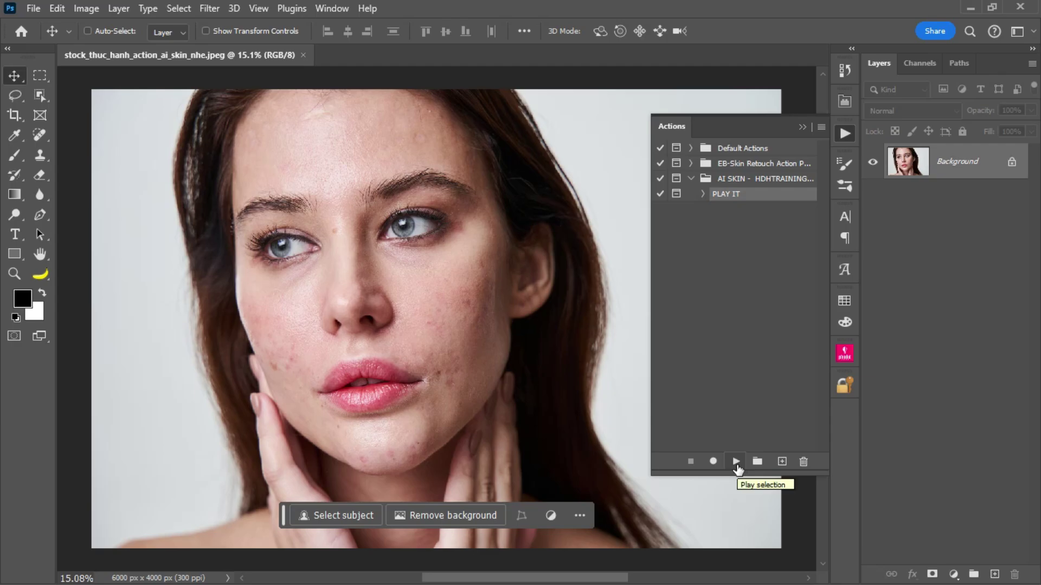
click(737, 462)
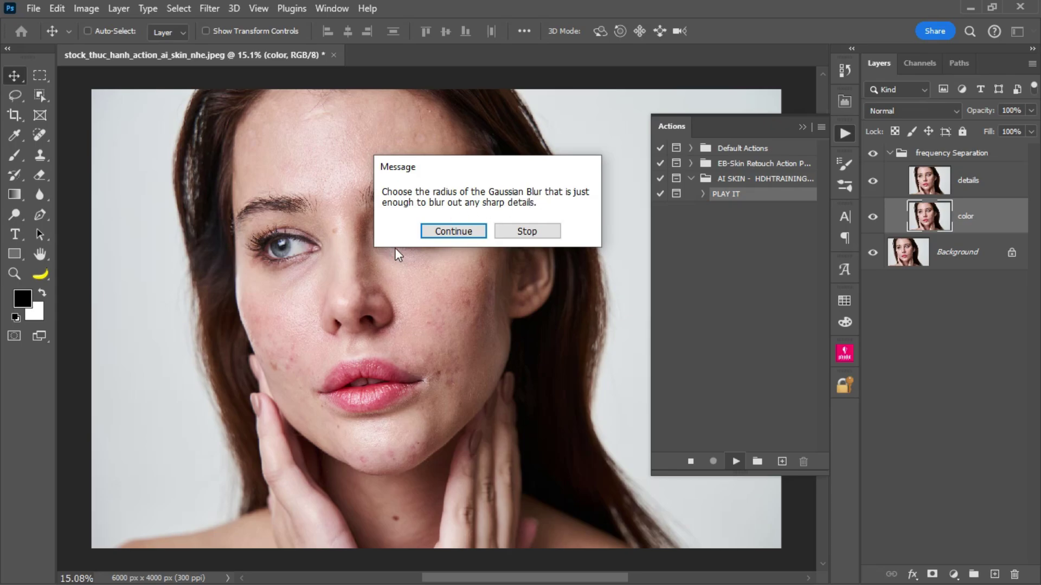
- Continue the action and pan the Gaussian Blur preview across several skin patches
click(454, 234)
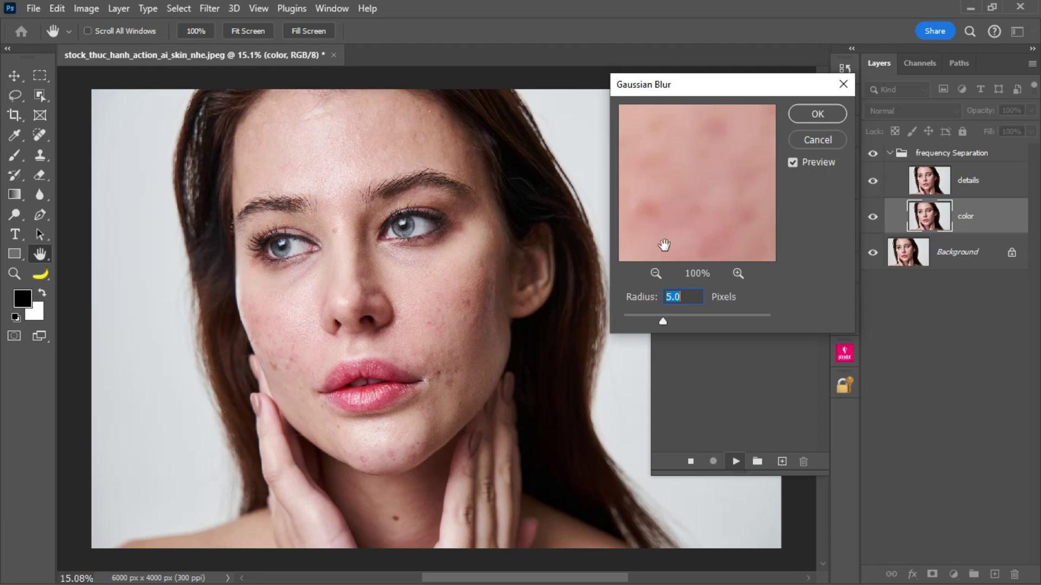
mouse_move(664, 245)
mouse_down()
mouse_move(710, 181)
mouse_move(697, 236)
mouse_up()
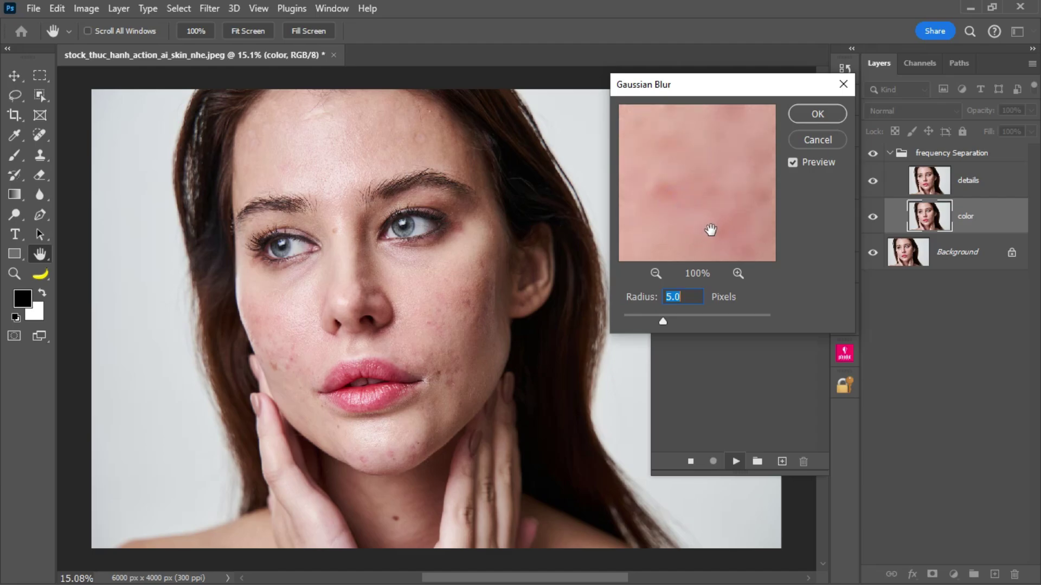
drag(675, 213, 677, 234)
drag(675, 217, 710, 173)
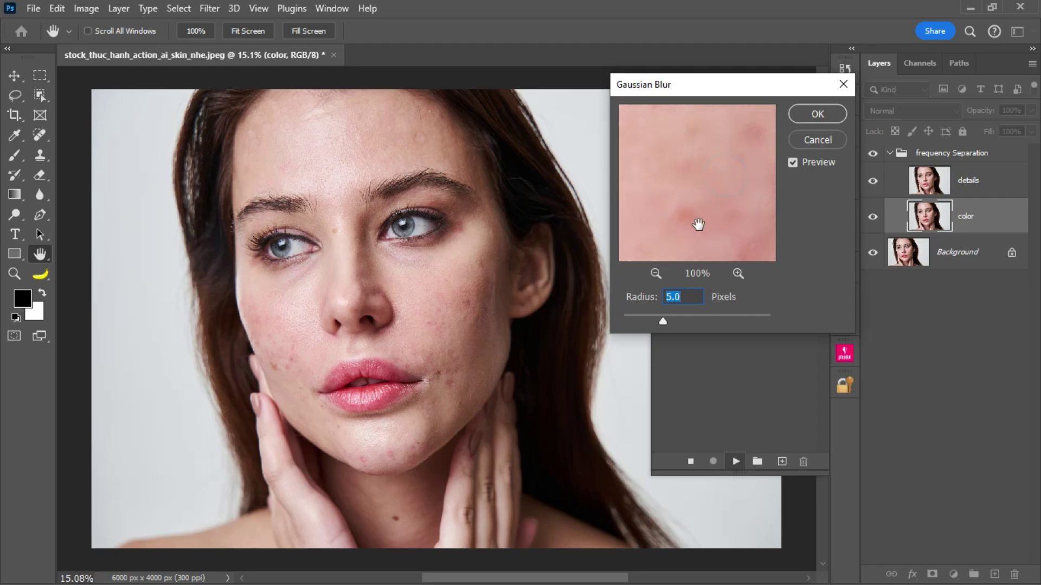
drag(696, 224, 718, 179)
mouse_move(676, 229)
mouse_down()
mouse_move(683, 181)
mouse_move(668, 204)
mouse_up()
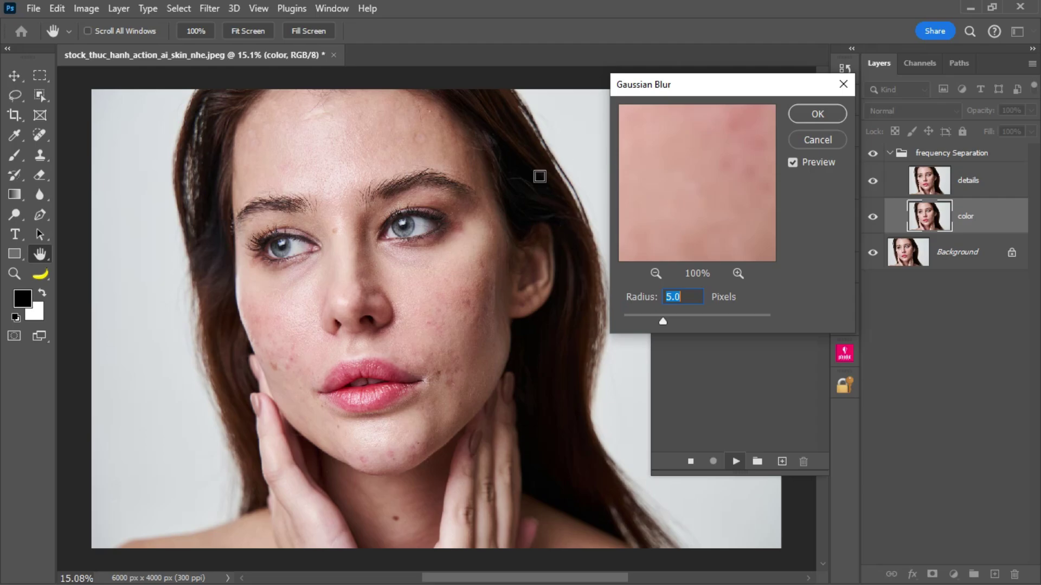
- Zoom into the face to judge the blur, then accept the 5.0-pixel radius
scroll(539, 174, up, 2)
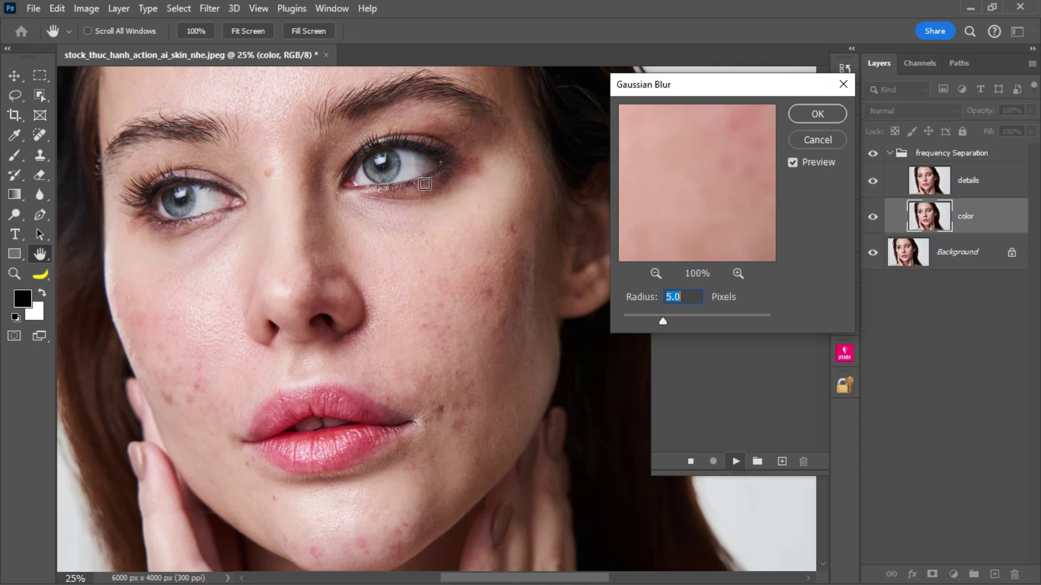
scroll(425, 184, down, 1)
scroll(424, 184, up, 1)
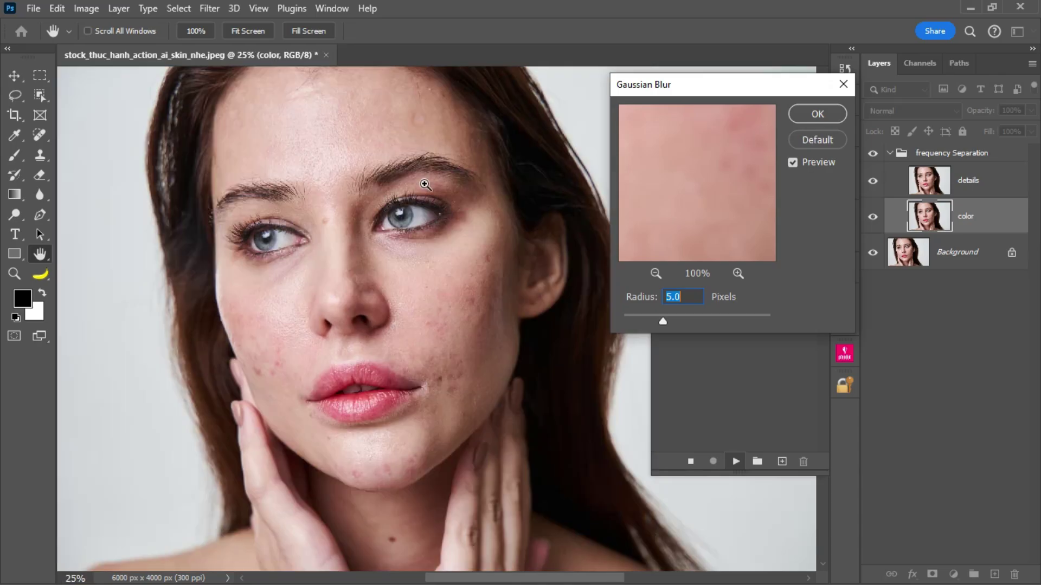
key(alt)
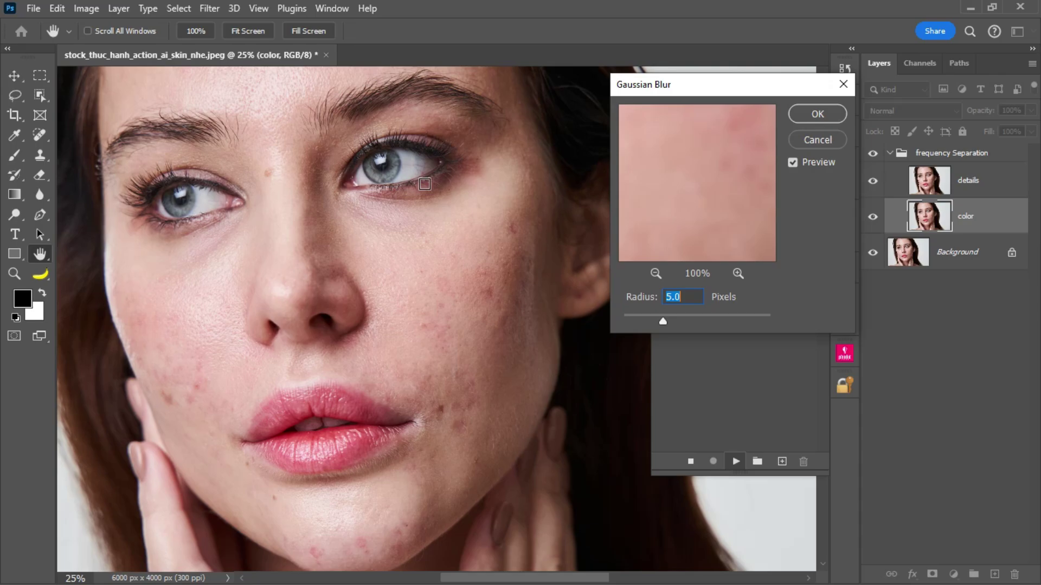
scroll(425, 185, down, 1)
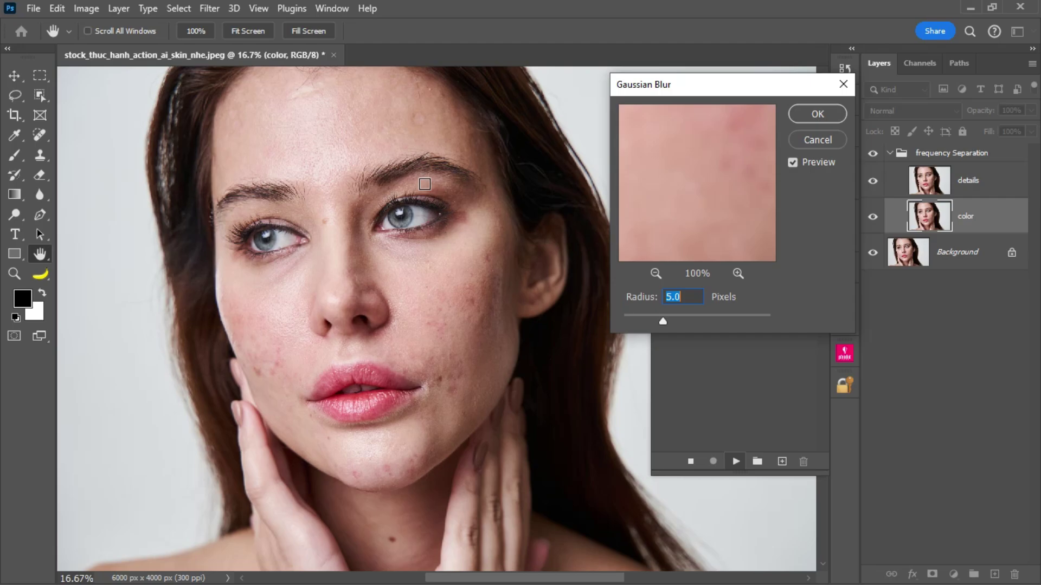
key(ctrl+plus)
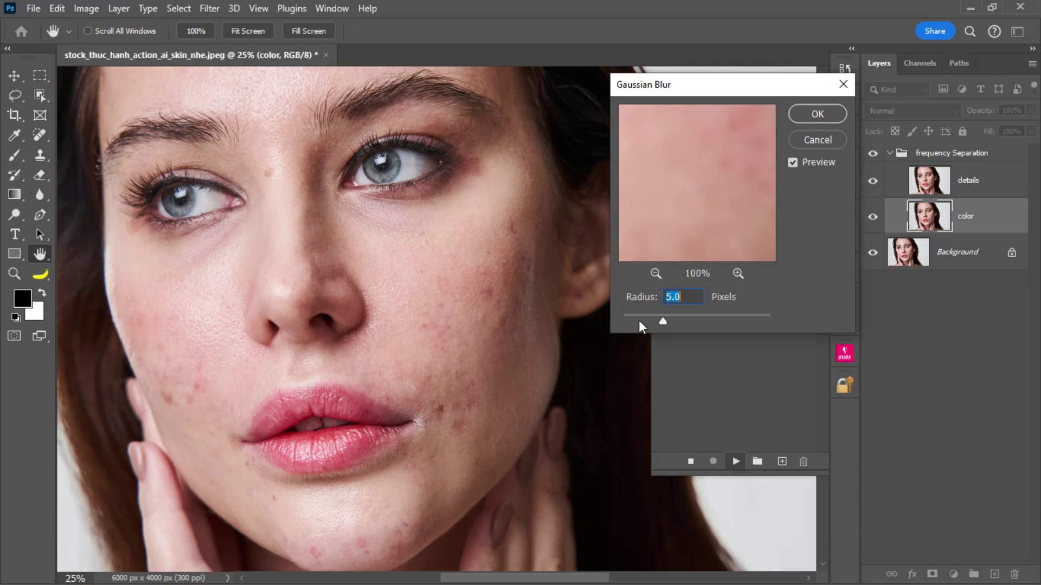
click(814, 116)
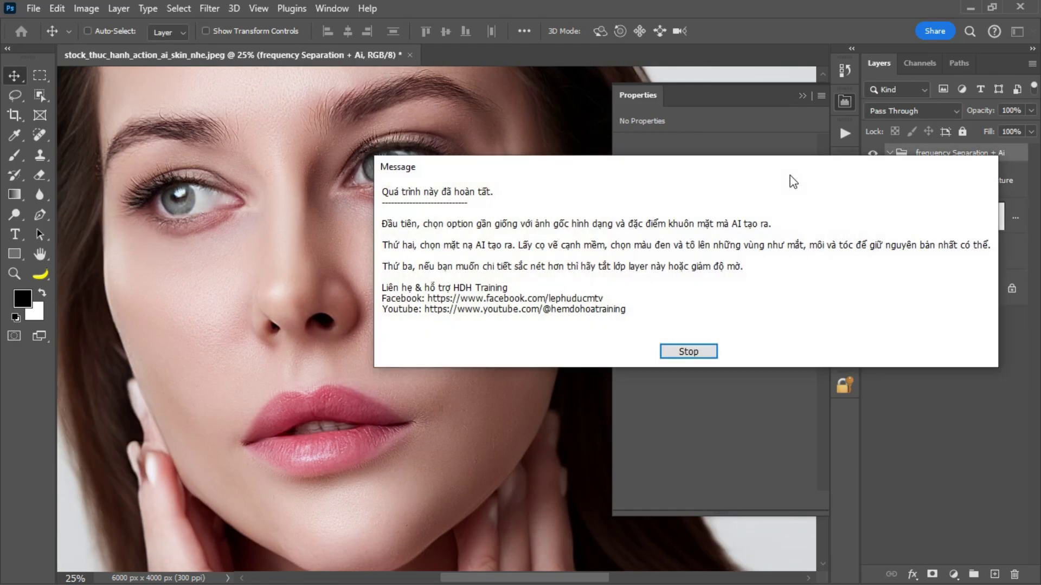
- Wait for the action to finish building the frequency Separation + Ai group
click(767, 181)
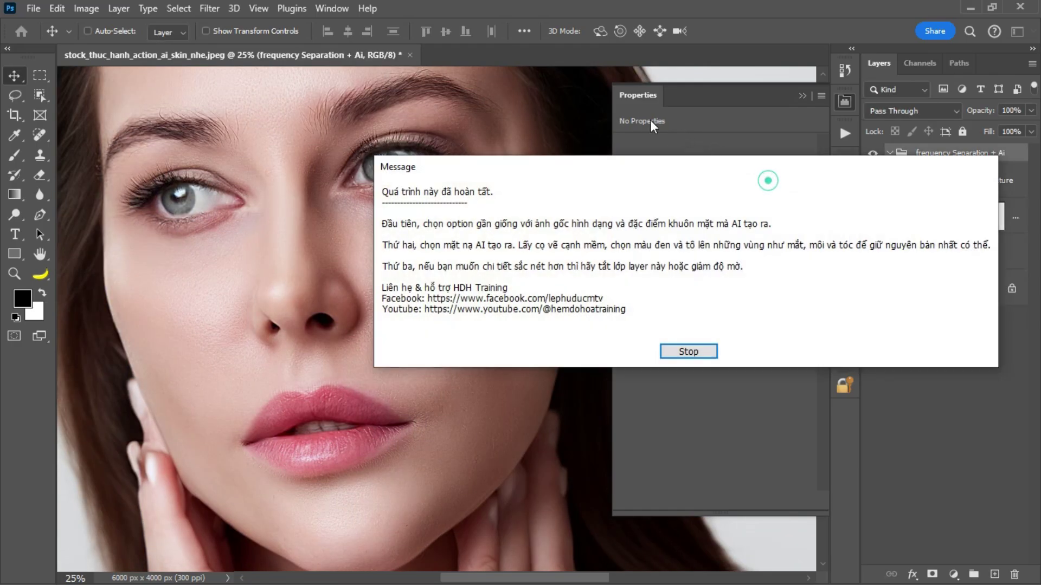
click(697, 183)
- Close the completion message, then inspect the color & tone, generative and details & texture layers
click(693, 355)
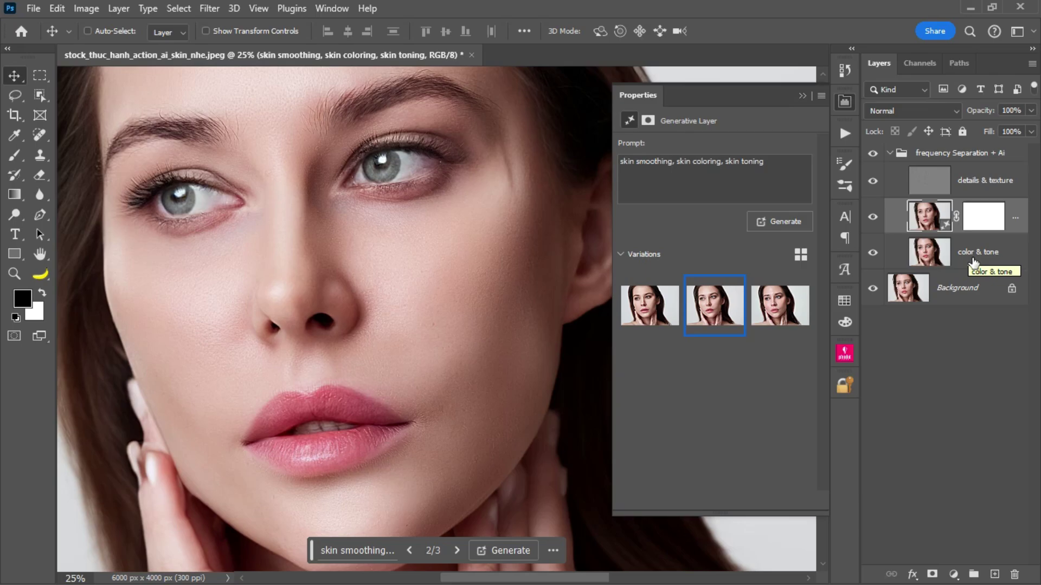
click(976, 256)
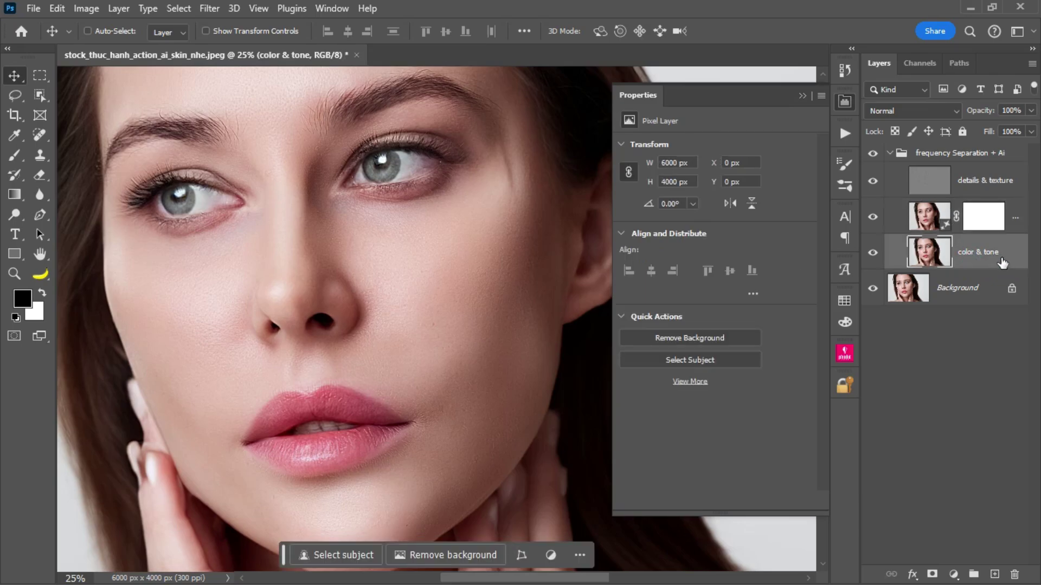
click(935, 222)
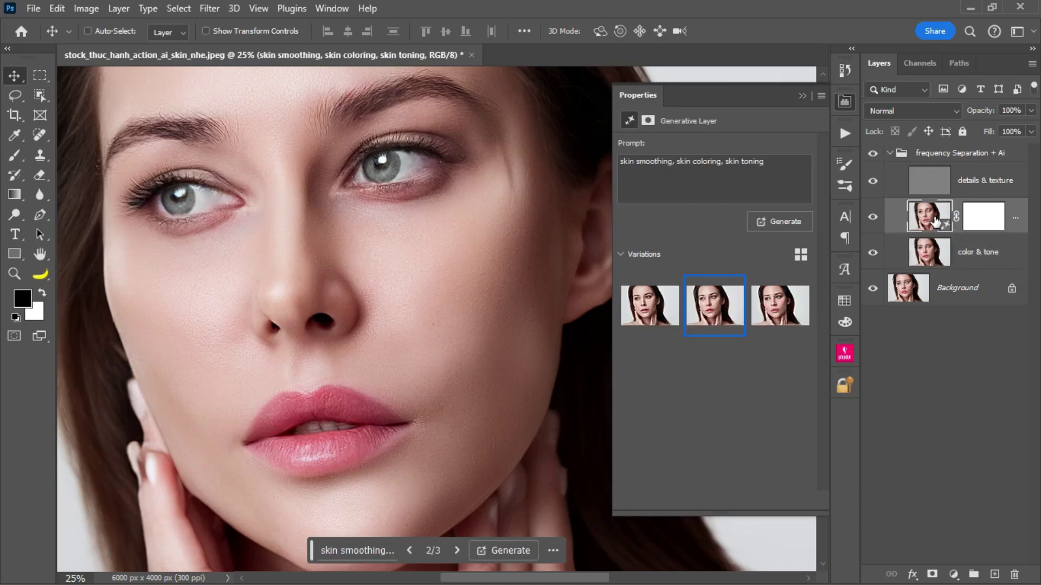
click(982, 187)
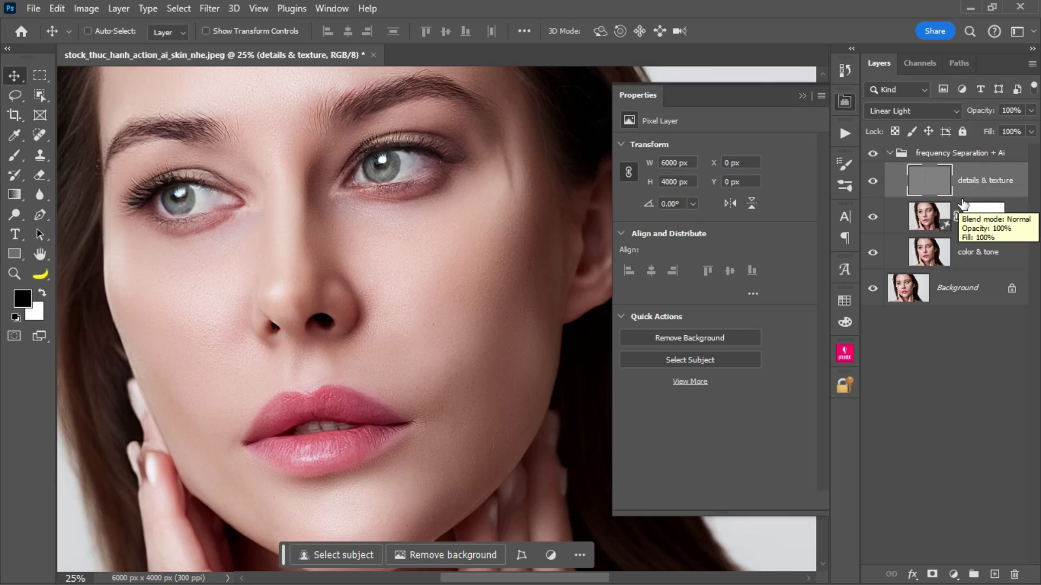
click(874, 183)
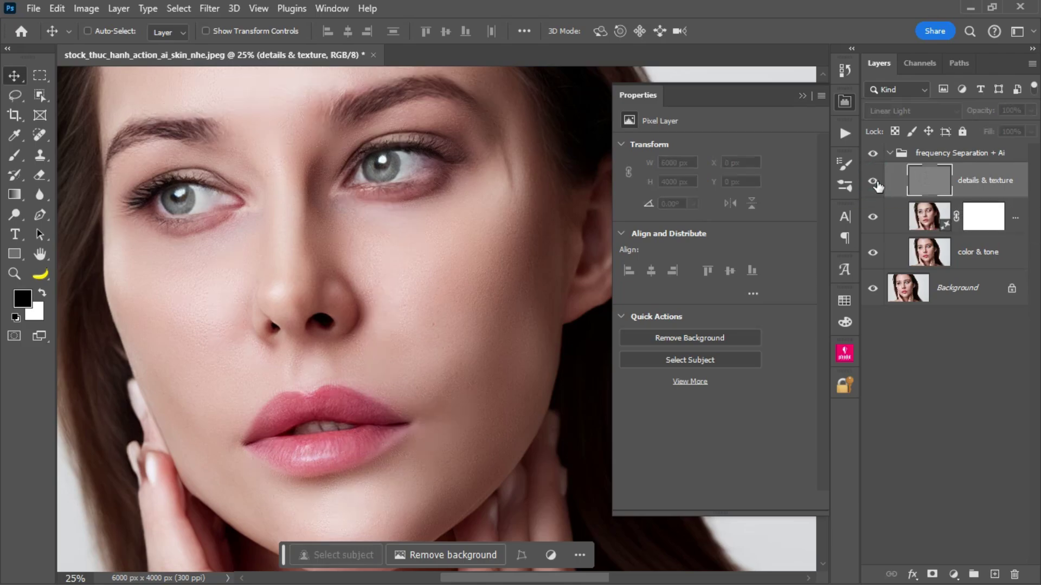
click(874, 183)
click(874, 182)
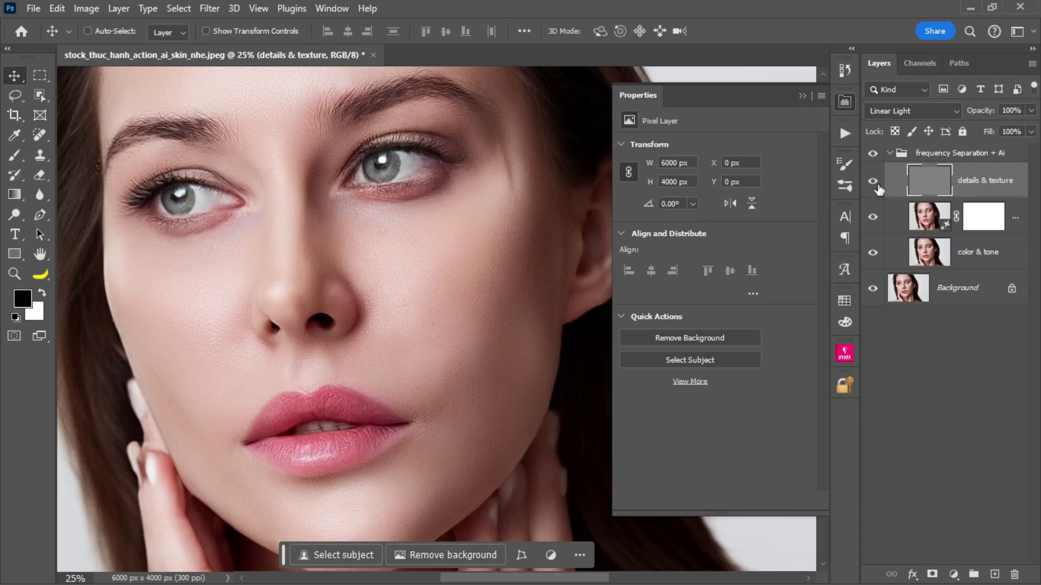
click(873, 181)
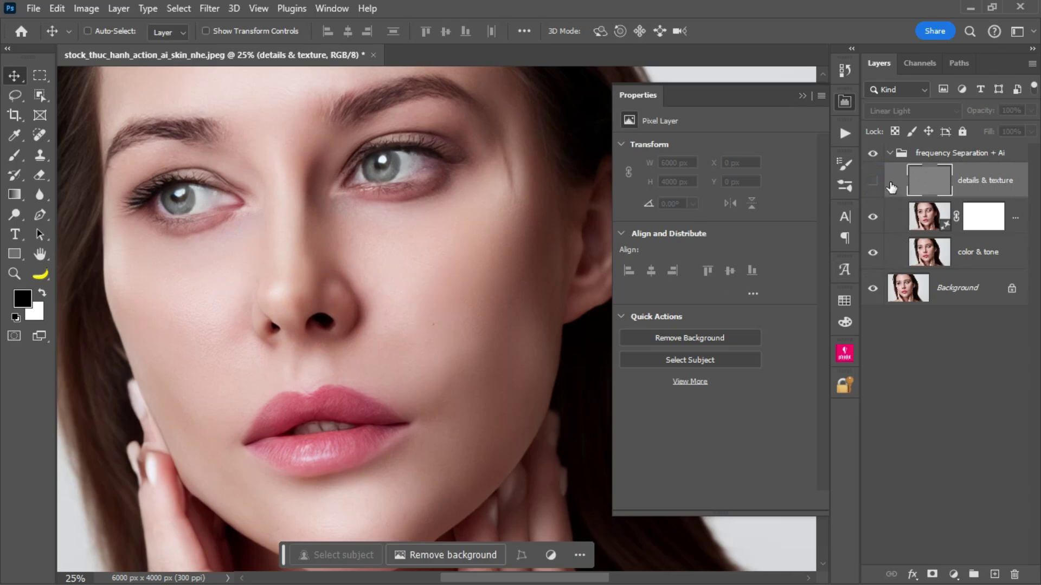
click(873, 184)
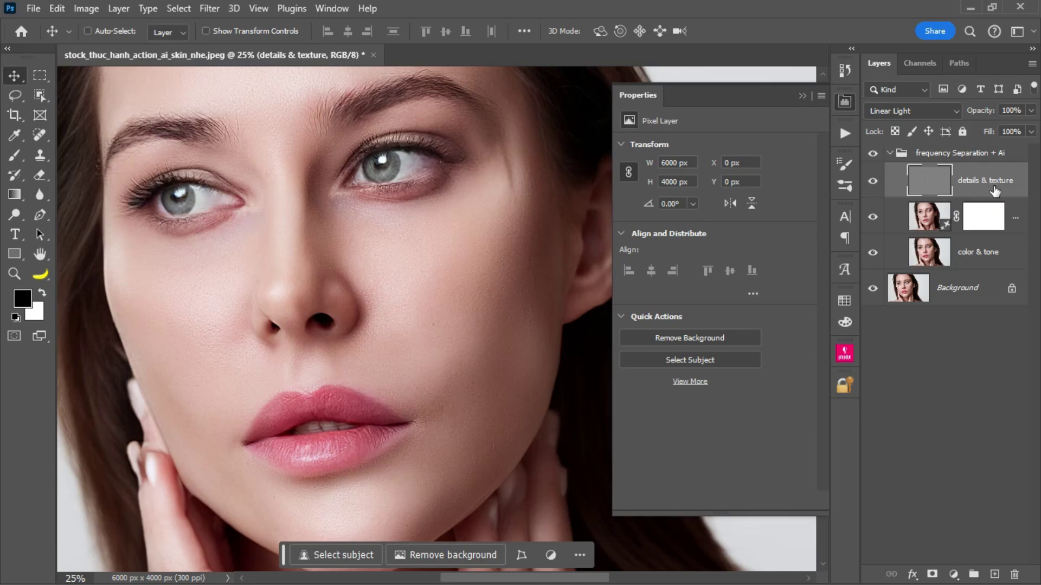
- Select the generative layer to show its 'skin smoothing, skin coloring, skin toning' prompt, then zoom out
click(939, 225)
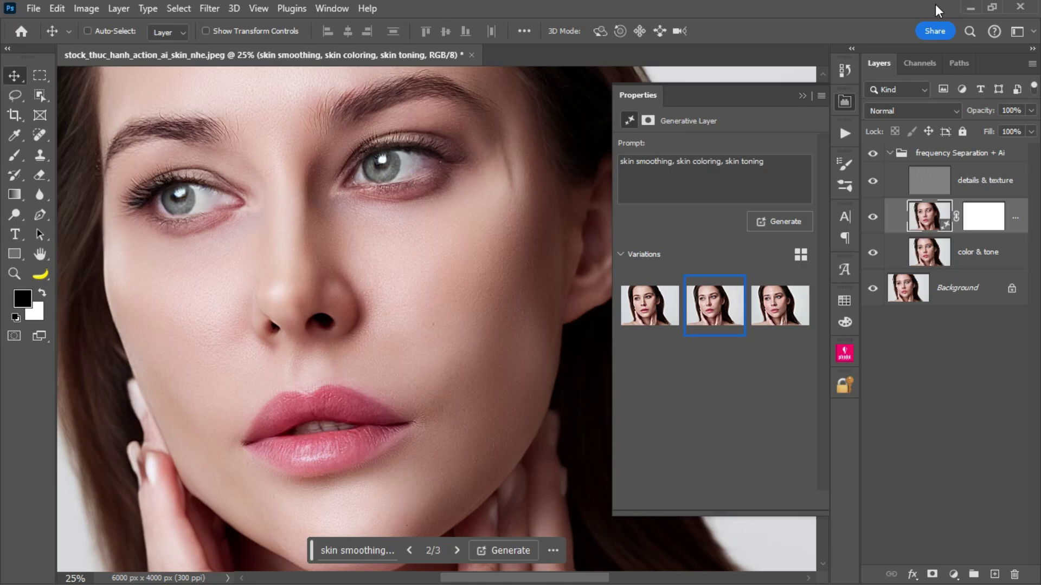
key(ctrl+minus)
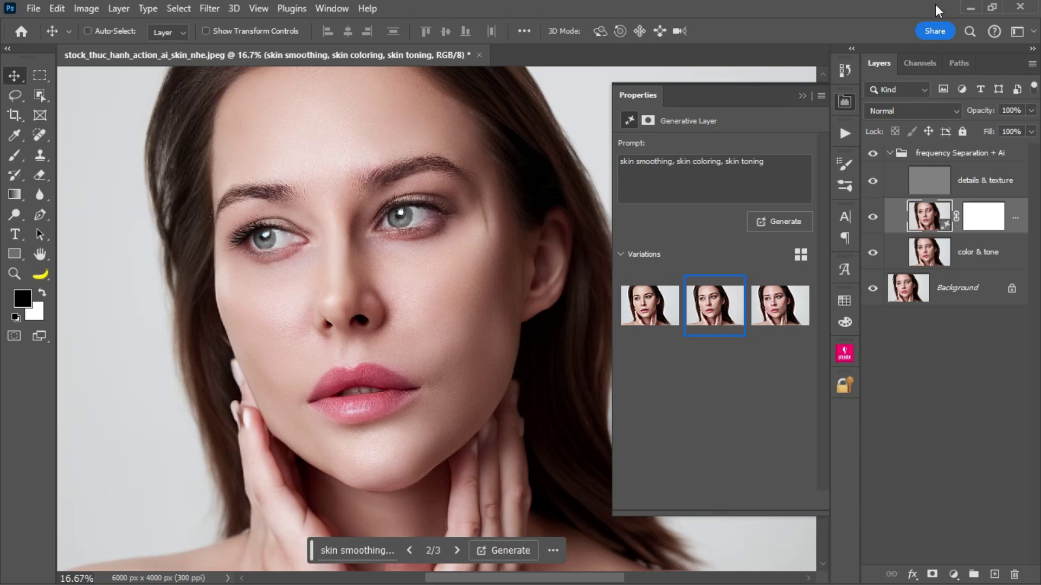
- Reselect the generative layer after its mask and zoom out to the full portrait
click(983, 232)
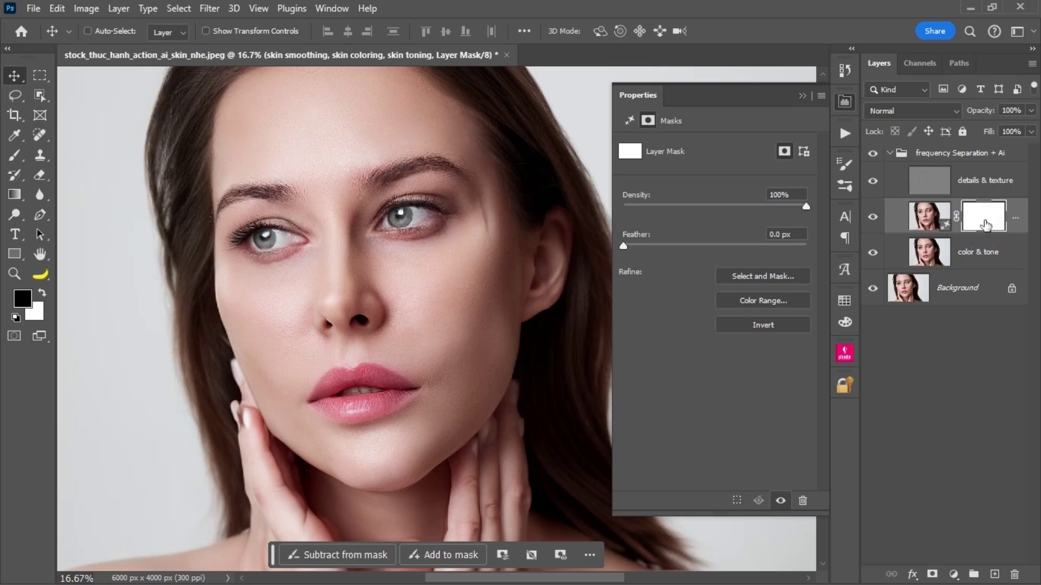
click(938, 219)
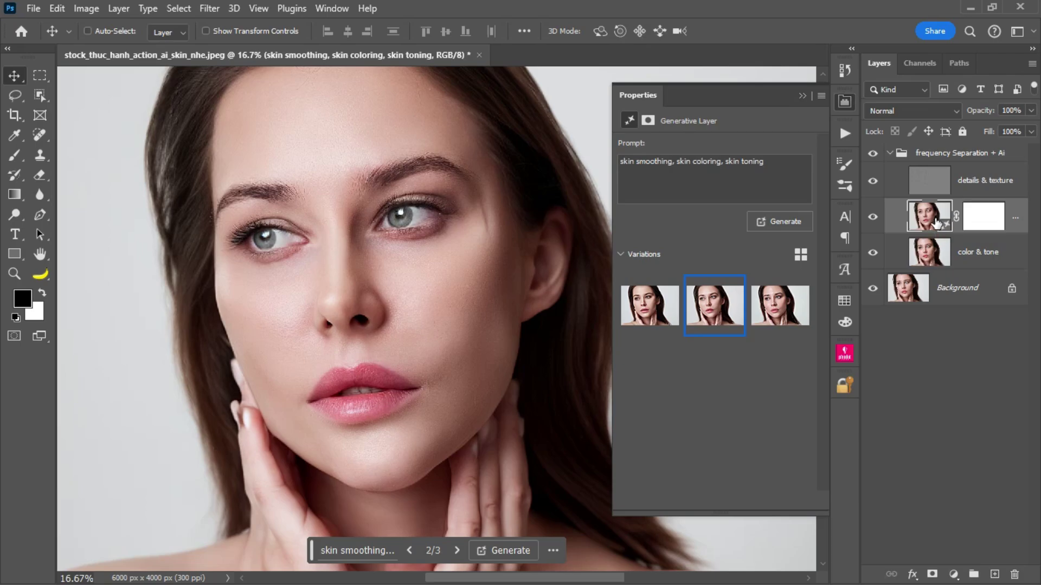
key(ctrl)
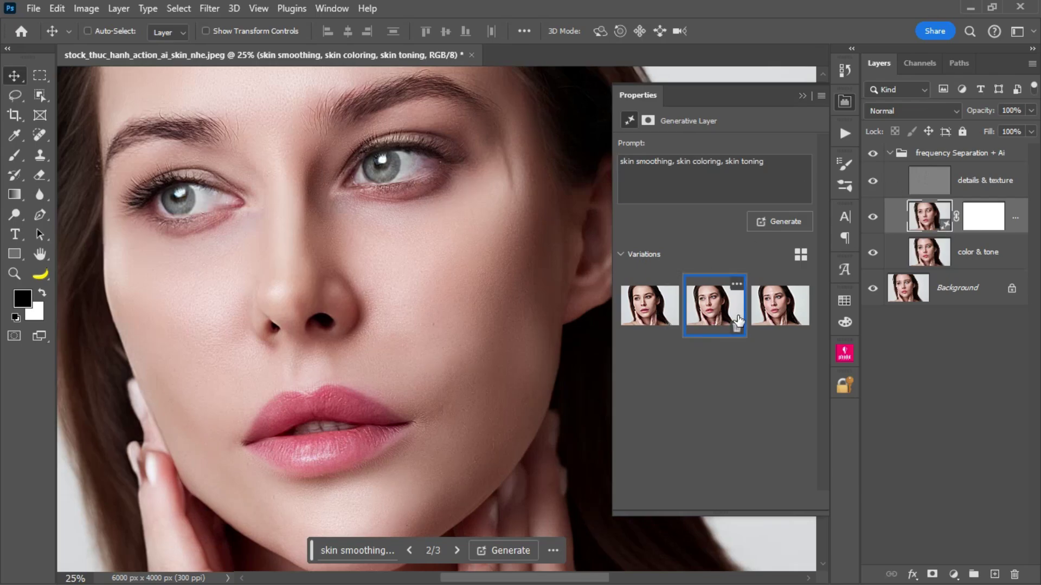
mouse_move(714, 305)
key(ctrl+minus)
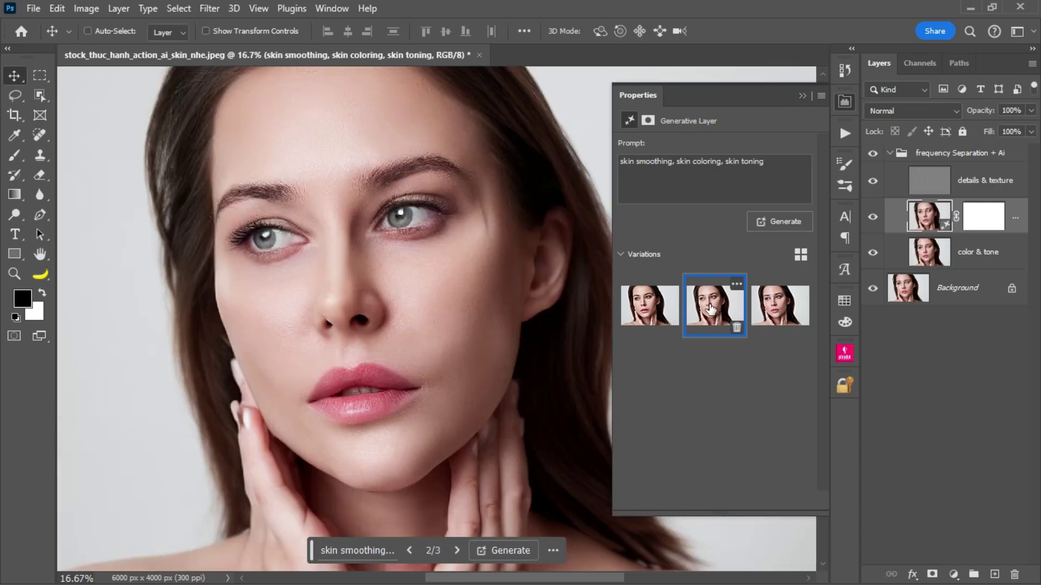
- Compare skin variations 1, 2 and 3, applying the third and checking it up close
click(652, 312)
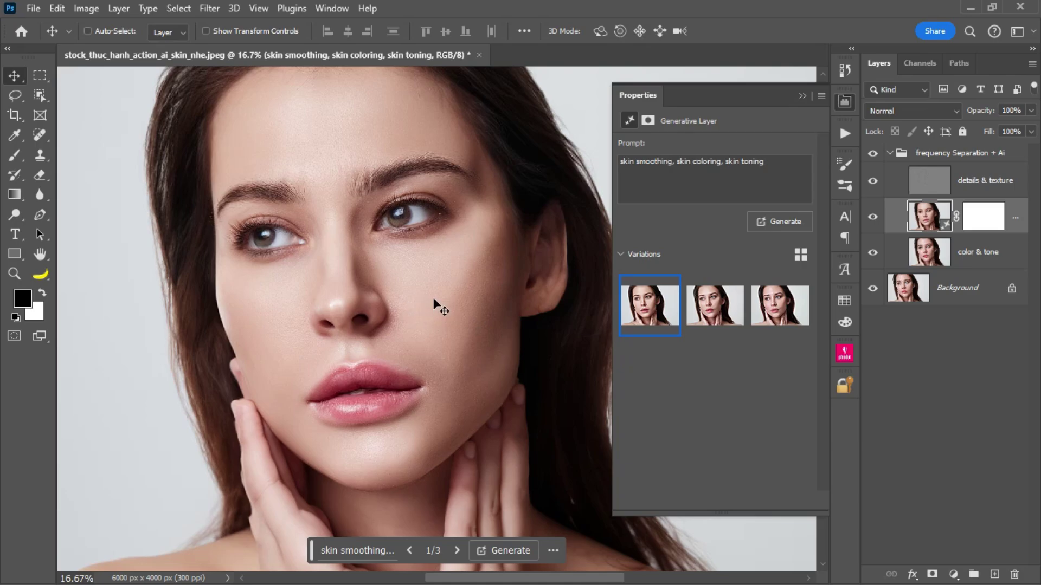
click(721, 311)
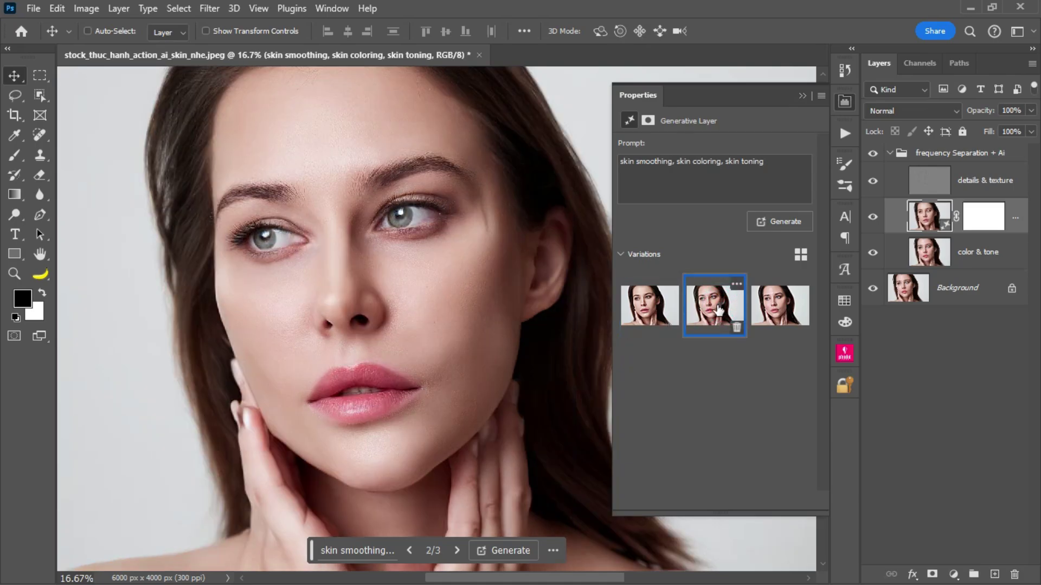
click(777, 315)
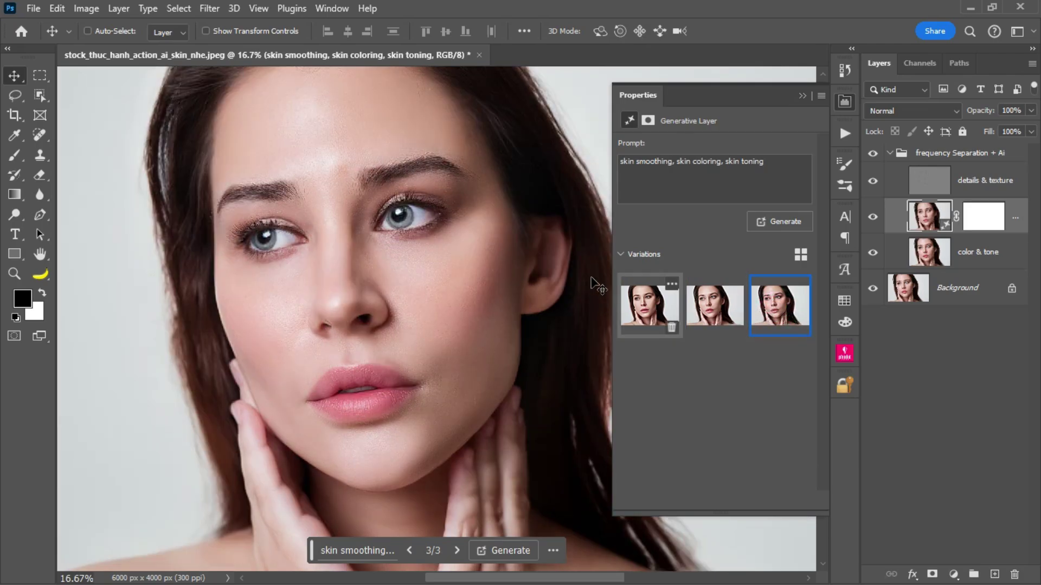
key(ctrl+plus)
key(ctrl+minus)
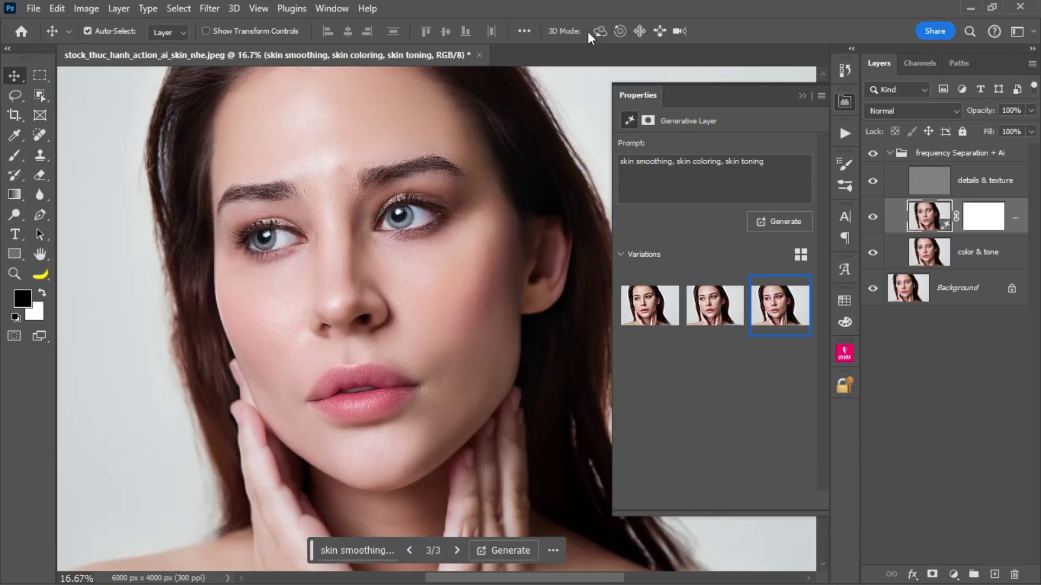
key(ctrl+plus)
key(ctrl+minus)
- Generate more skin-smoothing variations and preview the new ones, ending on variation 9 of 9
click(775, 222)
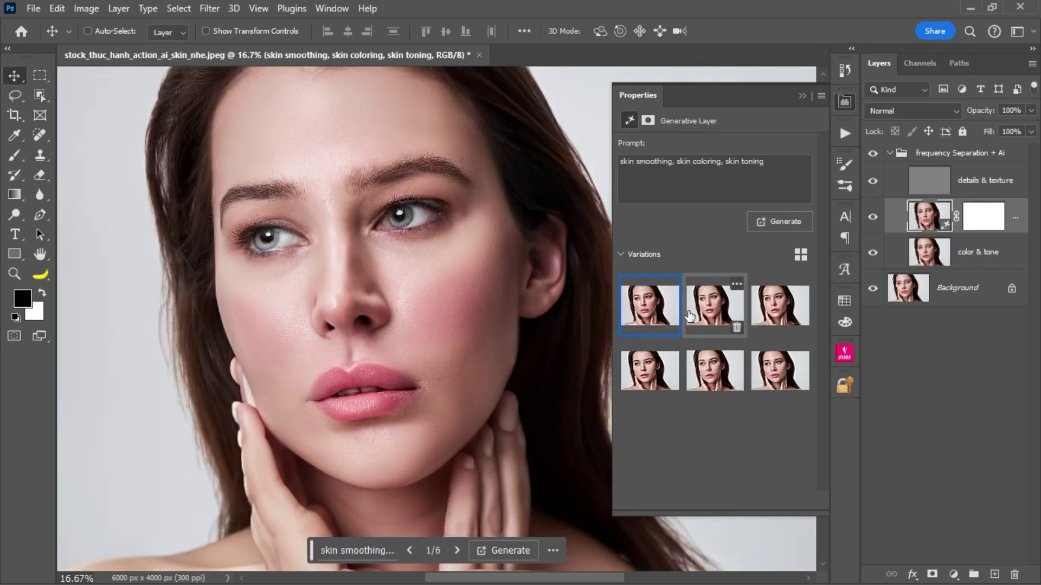
click(710, 301)
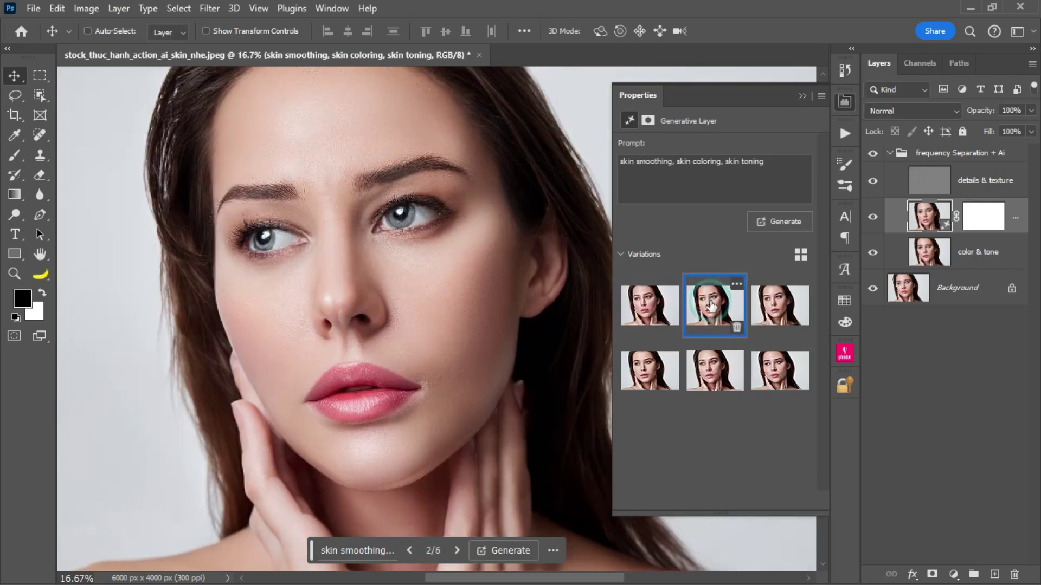
click(772, 305)
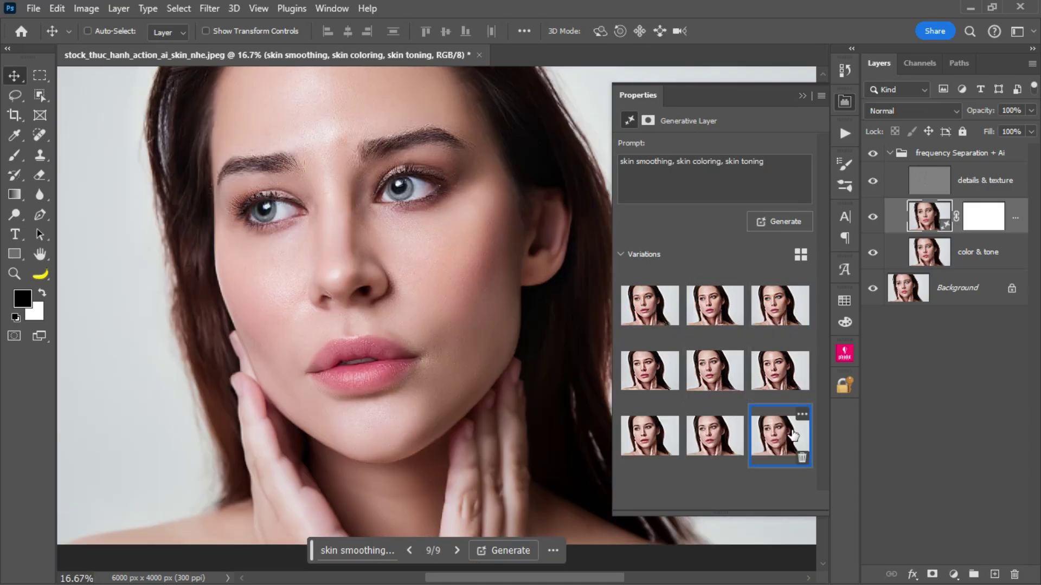
- Toggle the generative layer's visibility for a before/after check, then target its layer mask
click(873, 218)
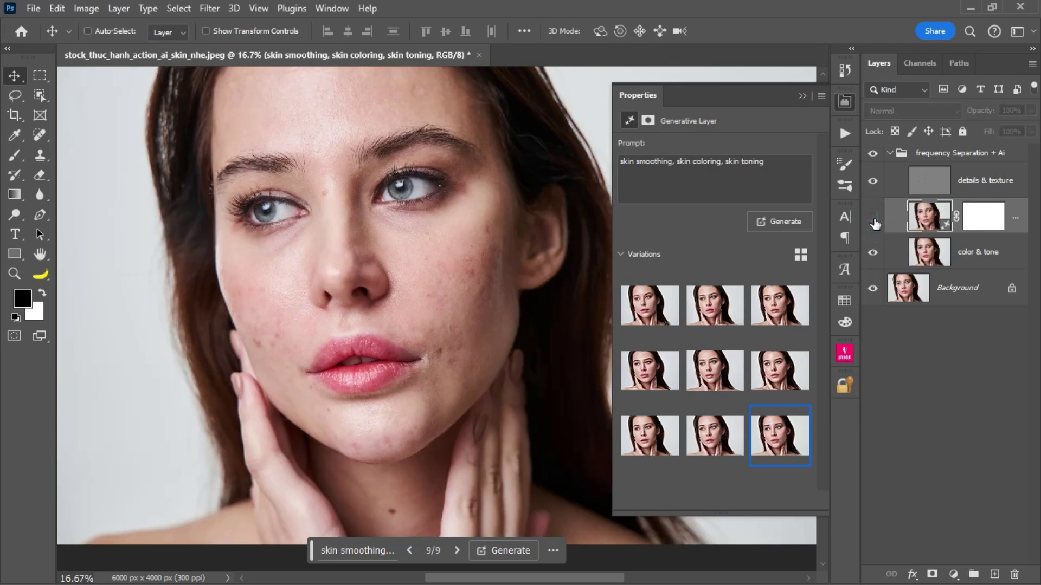
click(873, 218)
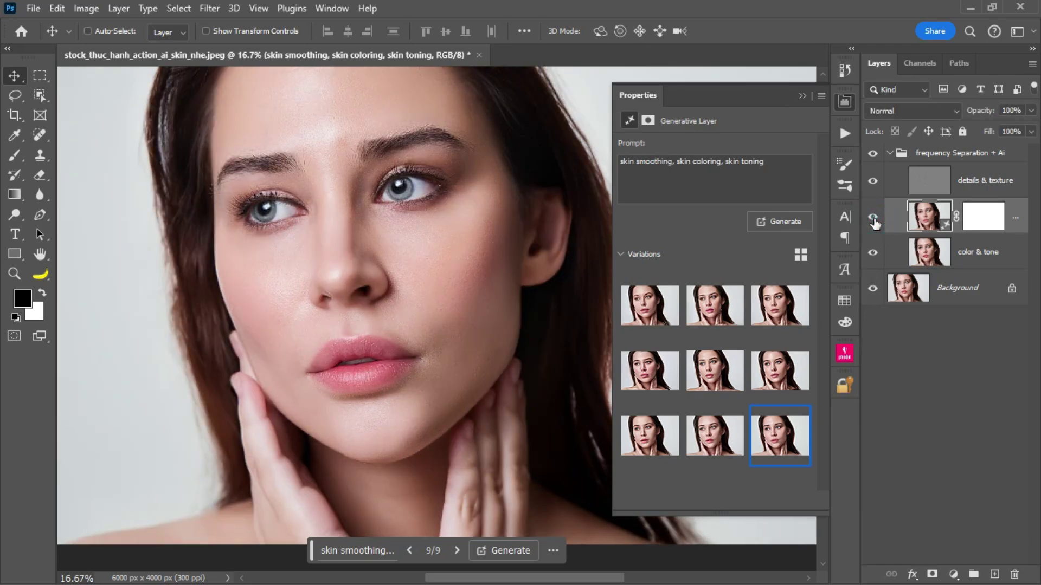
click(873, 219)
click(873, 219)
click(873, 219)
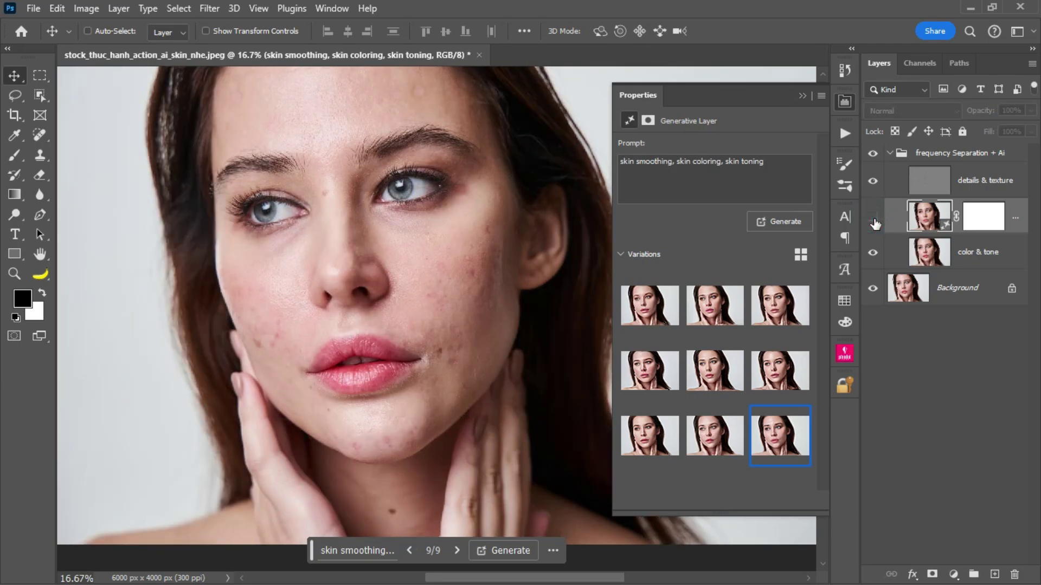
click(873, 218)
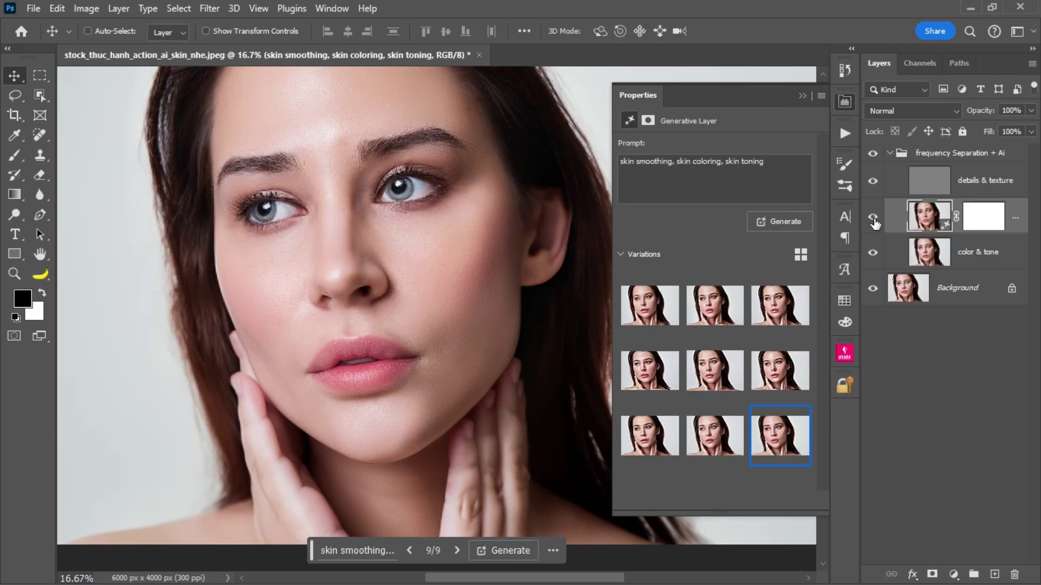
click(979, 228)
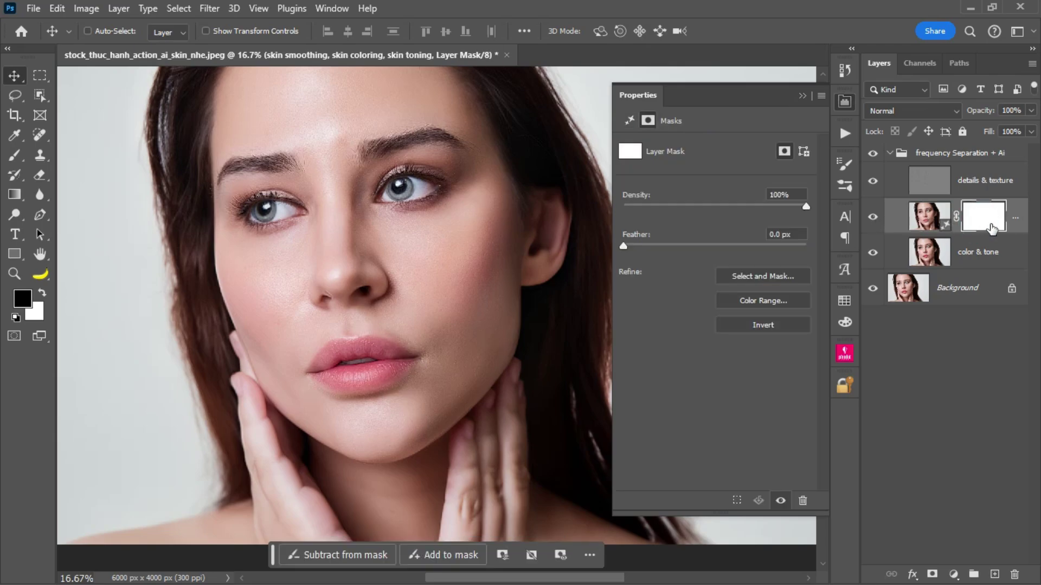
- Close the properties panel and set up a soft round brush at 277 px
click(803, 96)
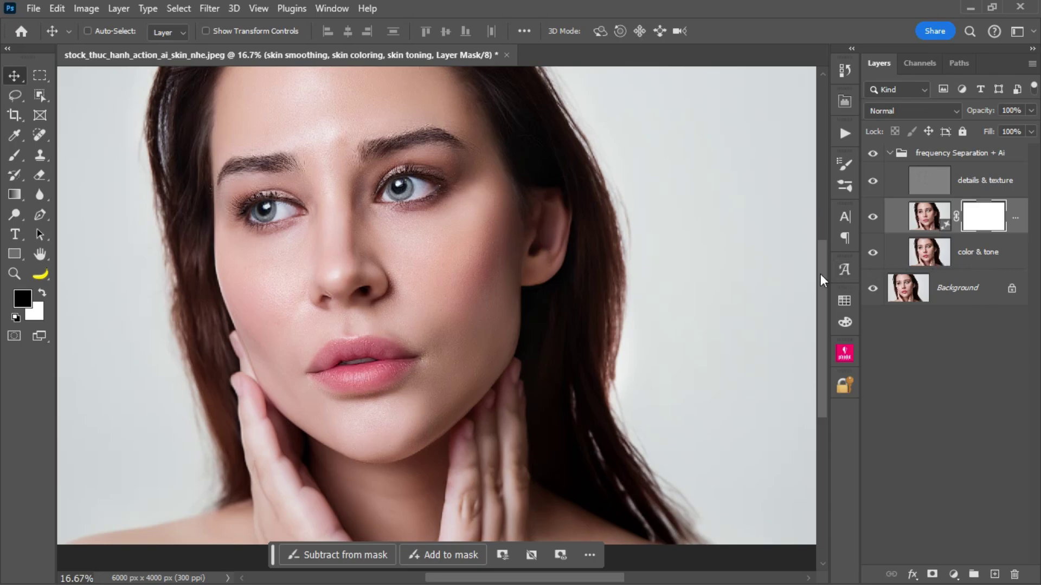
key(b)
right_click(10, 157)
click(82, 156)
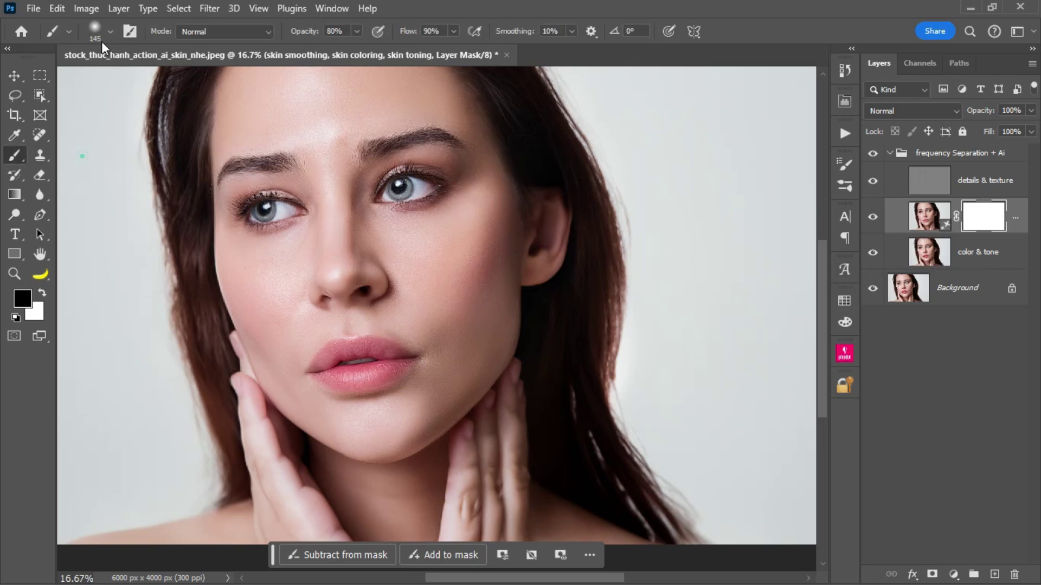
click(95, 28)
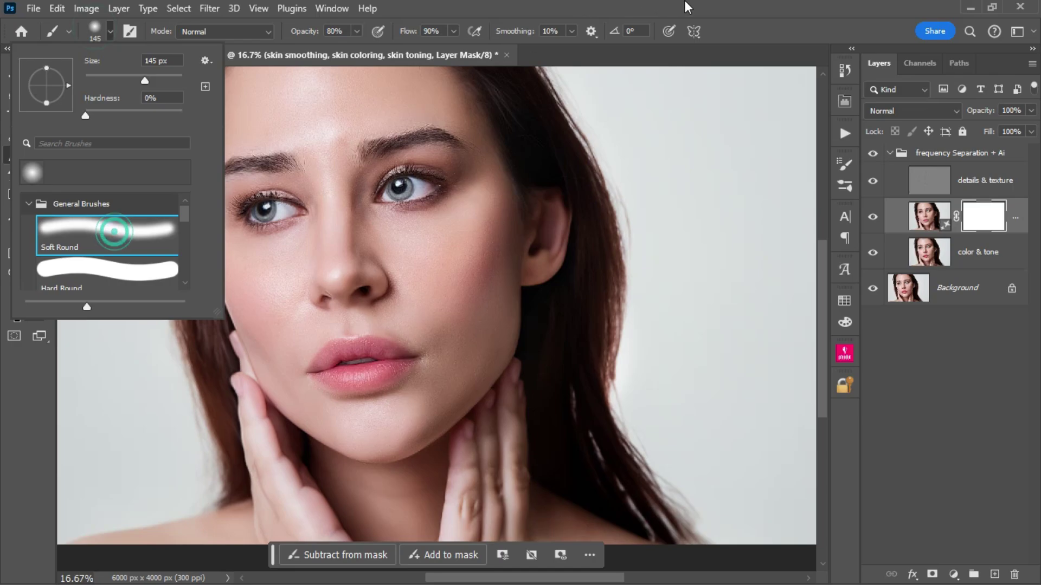
double_click(111, 230)
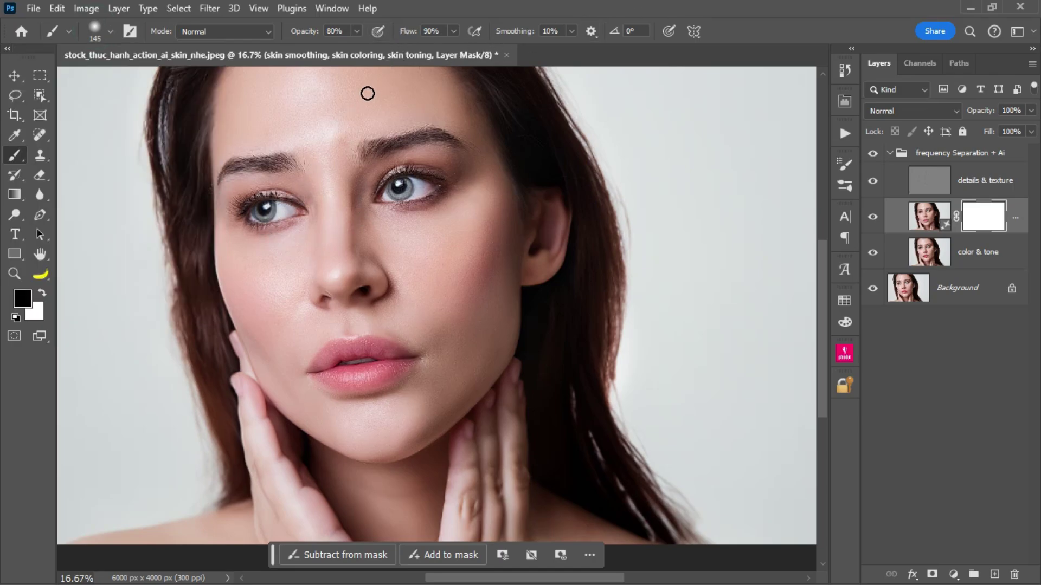
drag(289, 208, 336, 208)
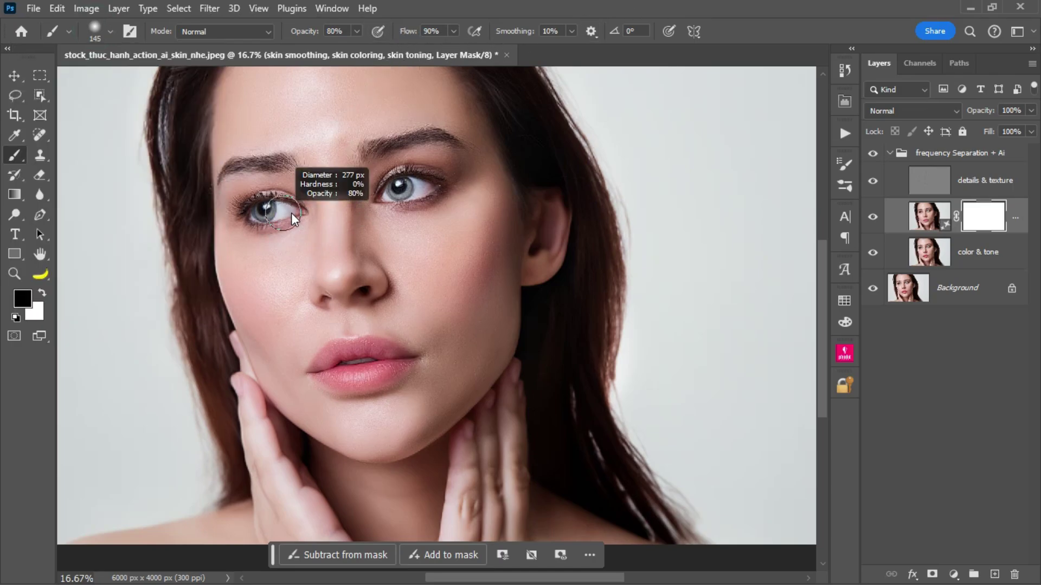
scroll(661, 196, up, 3)
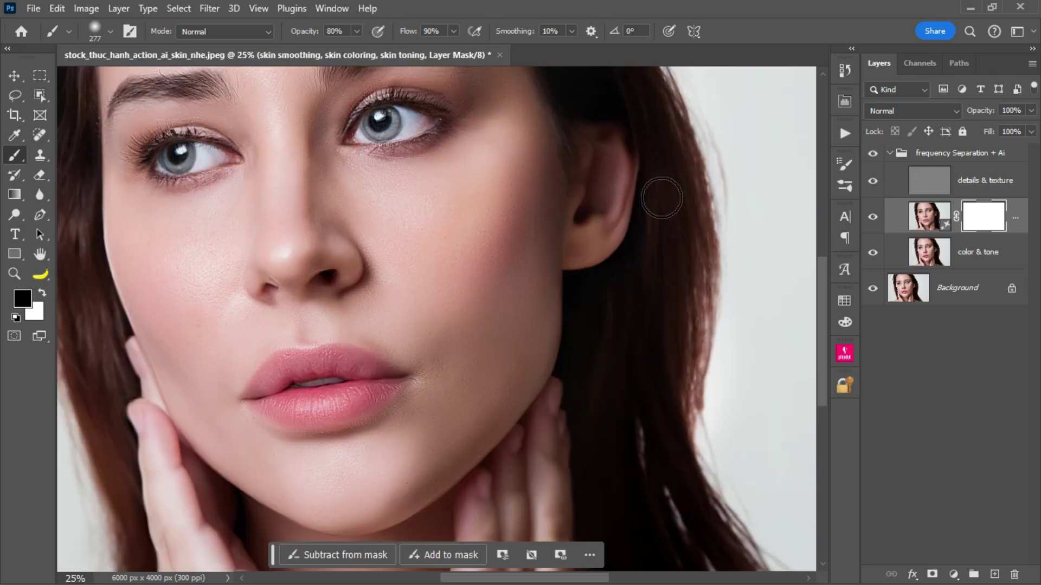
scroll(204, 132, down, 1)
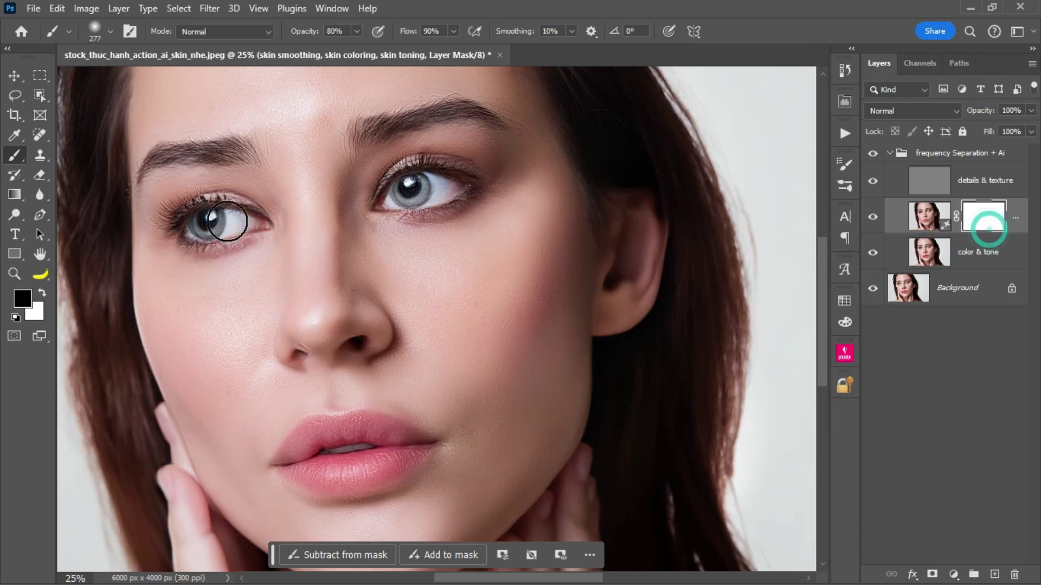
- Mask the smoothing off the left iris and outer eye corner, shrinking the brush to 205 px
drag(198, 220, 219, 232)
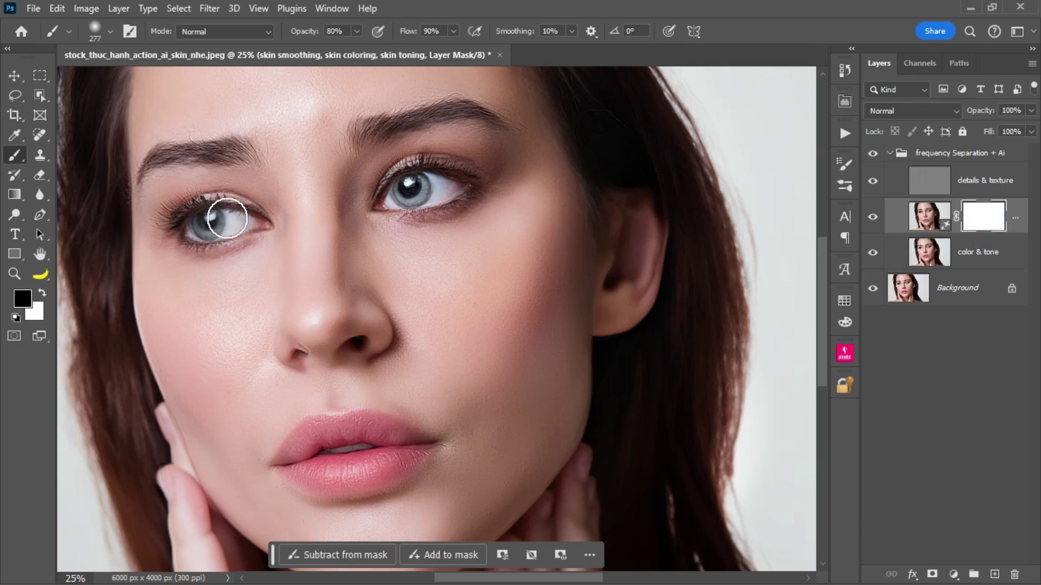
click(221, 222)
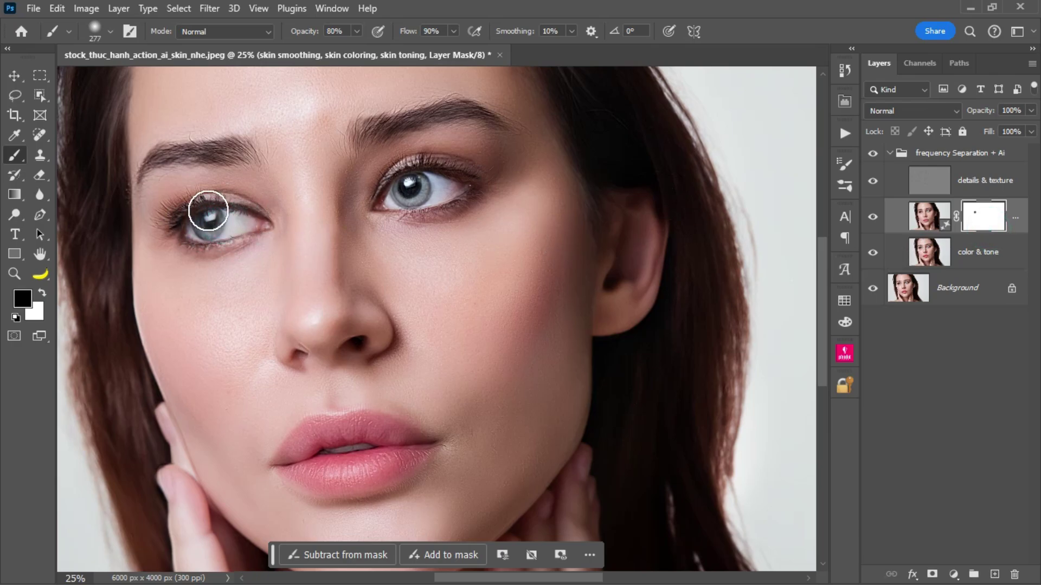
alt+right_click(398, 210)
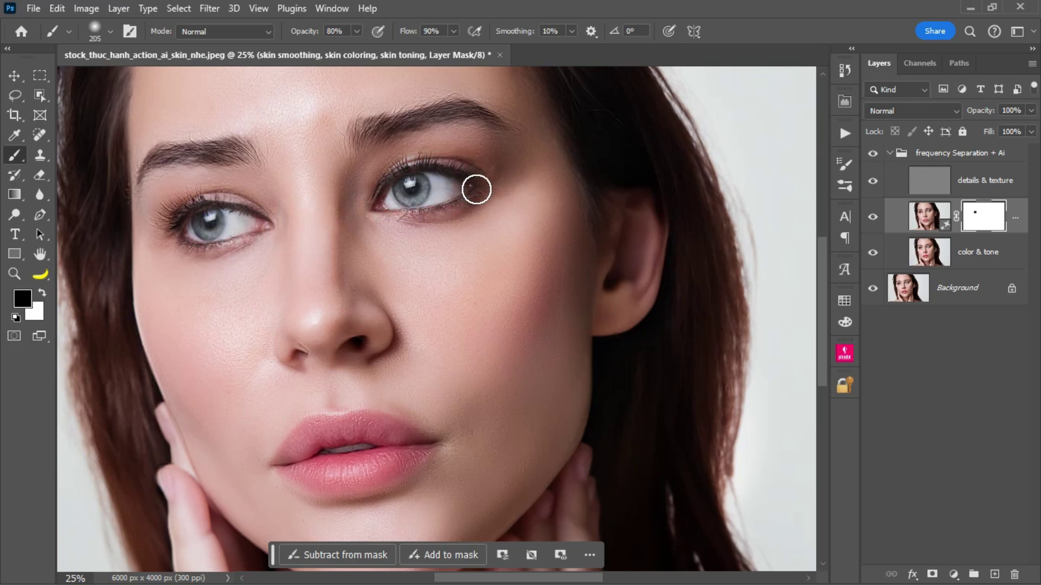
click(259, 230)
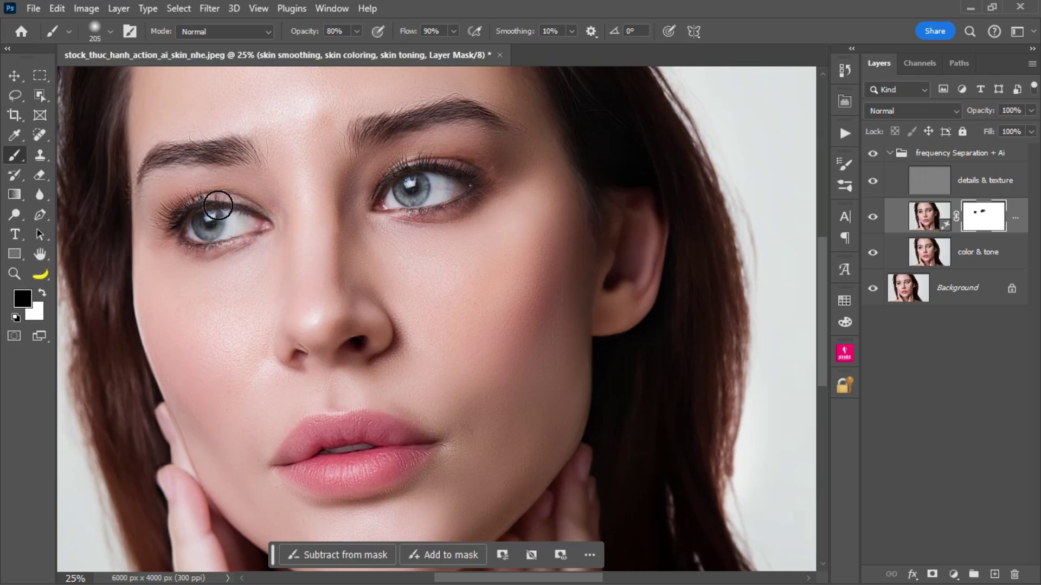
- With a smaller brush, paint black over the left and right eyebrows on the mask
alt+right_click(244, 239)
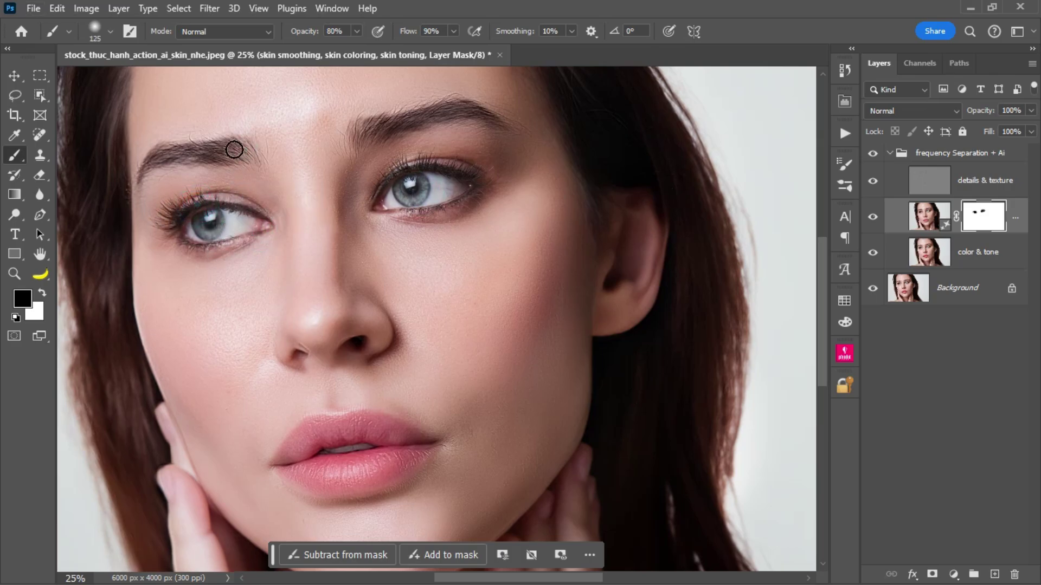
mouse_move(246, 146)
mouse_down()
mouse_move(209, 149)
mouse_move(244, 156)
mouse_up()
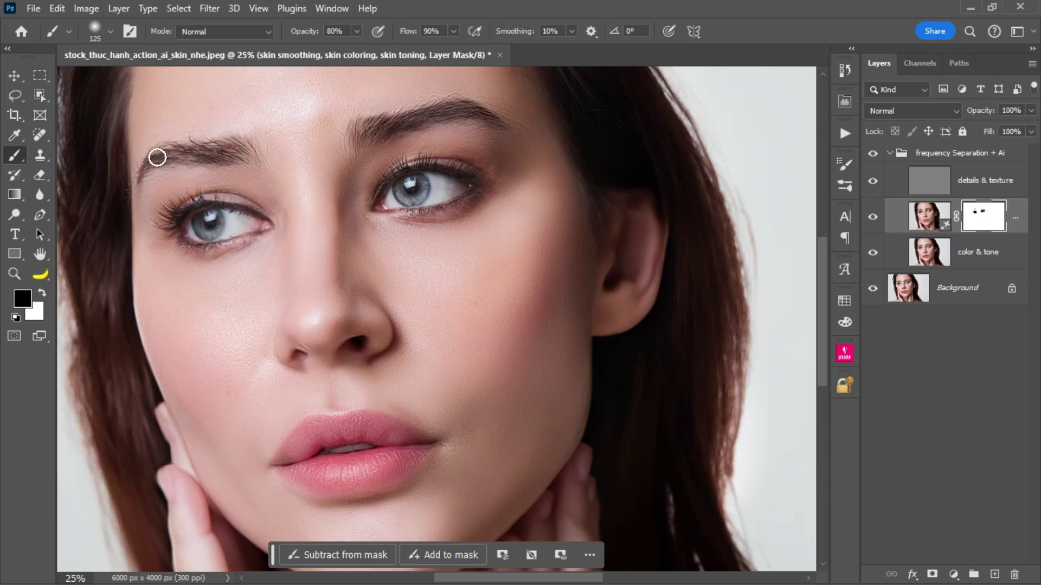
scroll(233, 179, up, 1)
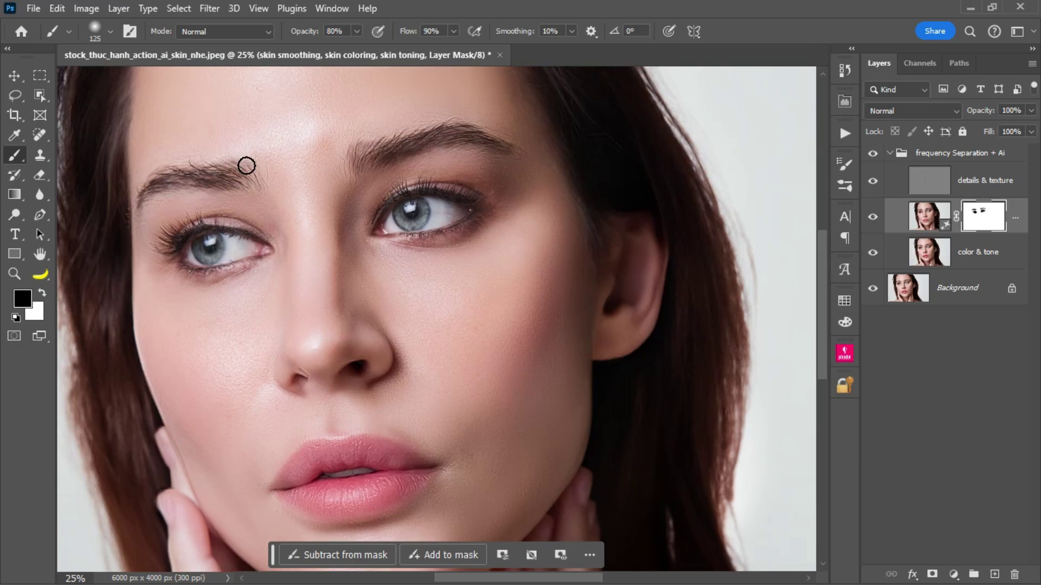
mouse_move(237, 169)
mouse_down()
mouse_move(180, 170)
mouse_move(274, 172)
mouse_up()
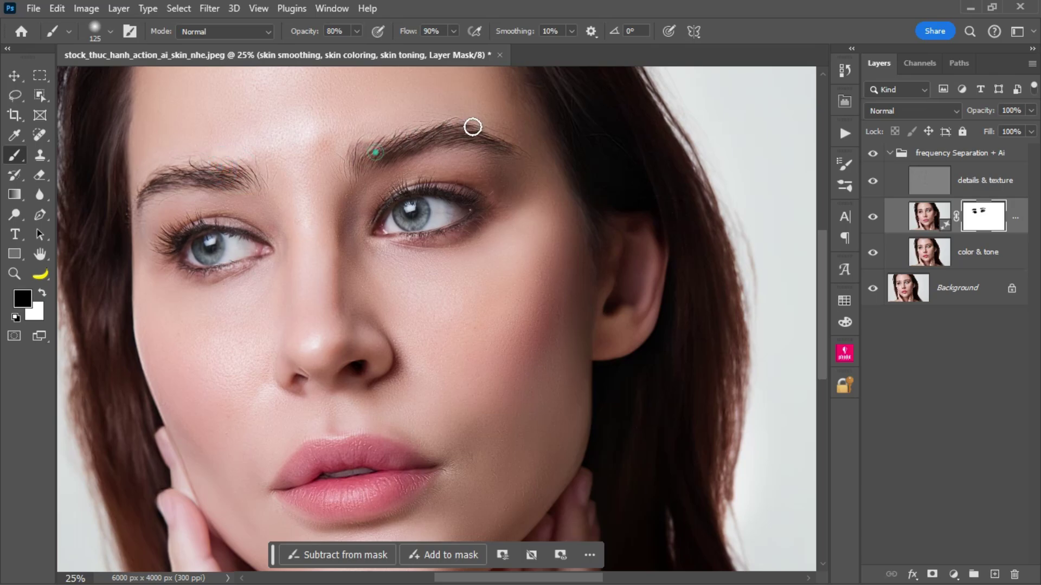
drag(477, 144, 398, 155)
click(365, 158)
scroll(379, 327, down, 4)
click(874, 214)
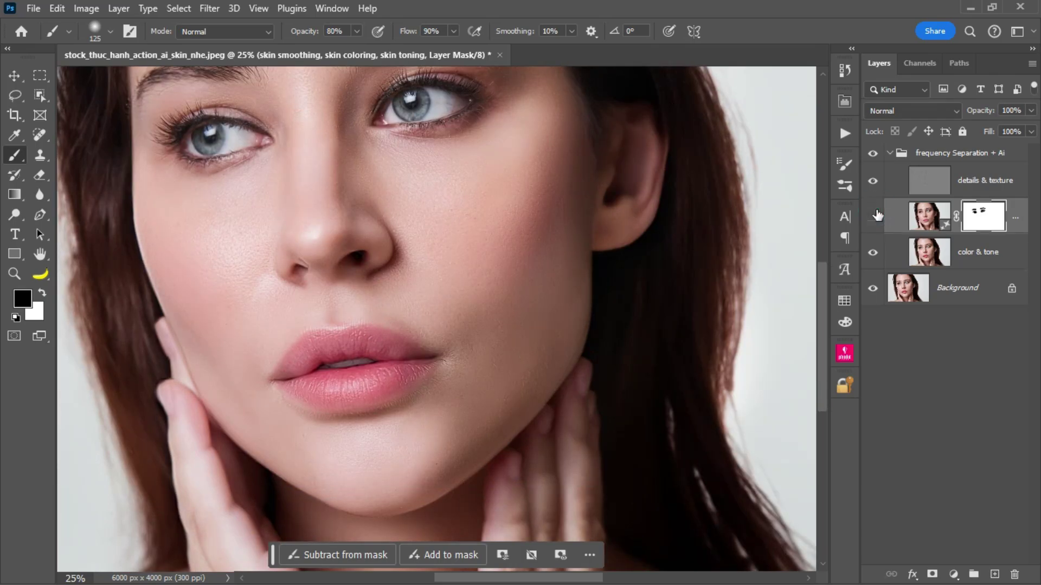
click(874, 214)
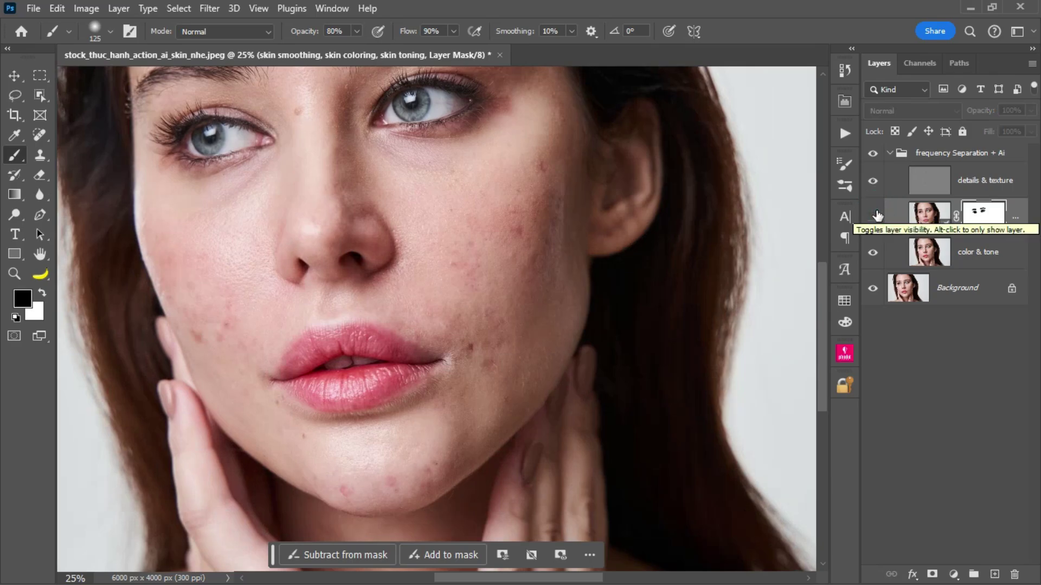
click(874, 215)
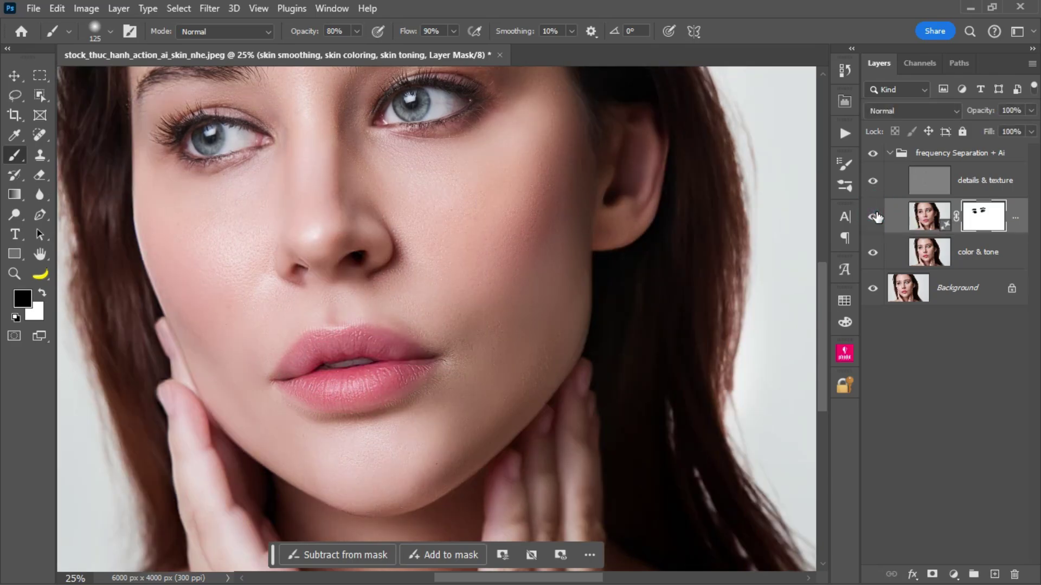
click(876, 224)
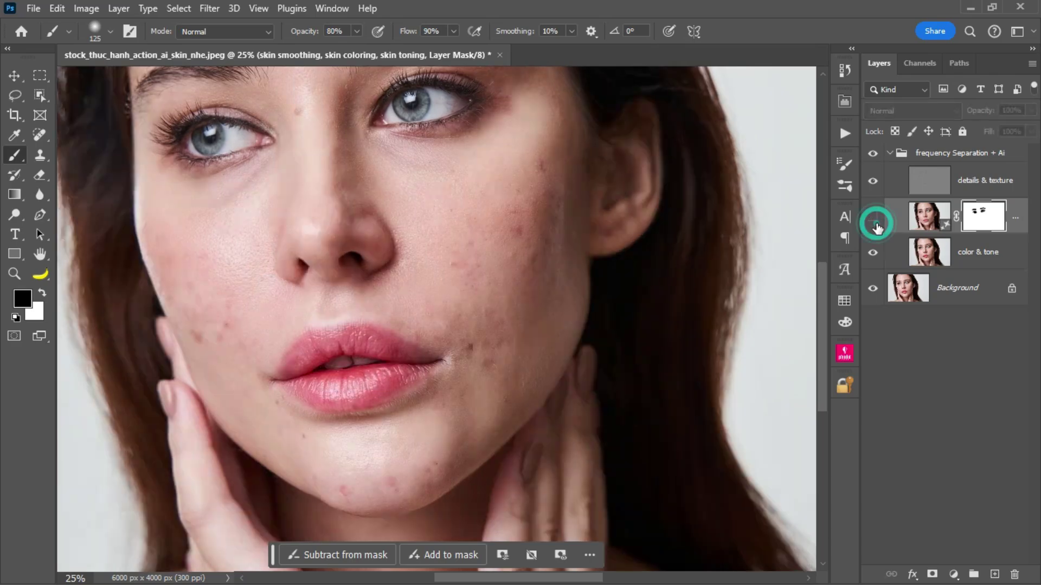
click(876, 225)
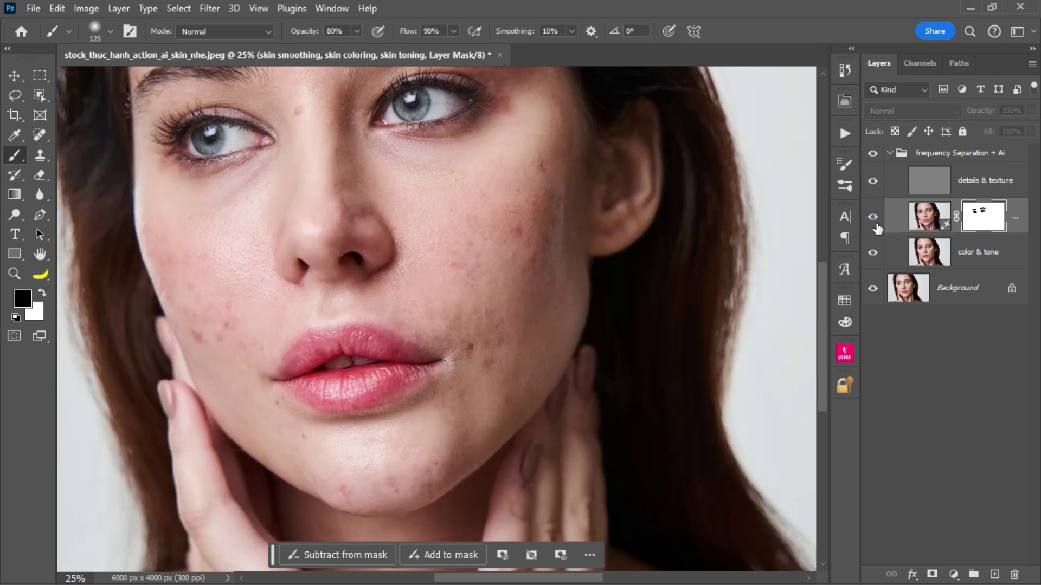
click(876, 225)
click(876, 225)
click(874, 222)
scroll(526, 302, down, 2)
- Paint black over the lips with an enlarged brush, then swap the foreground colour to white
scroll(495, 309, down, 1)
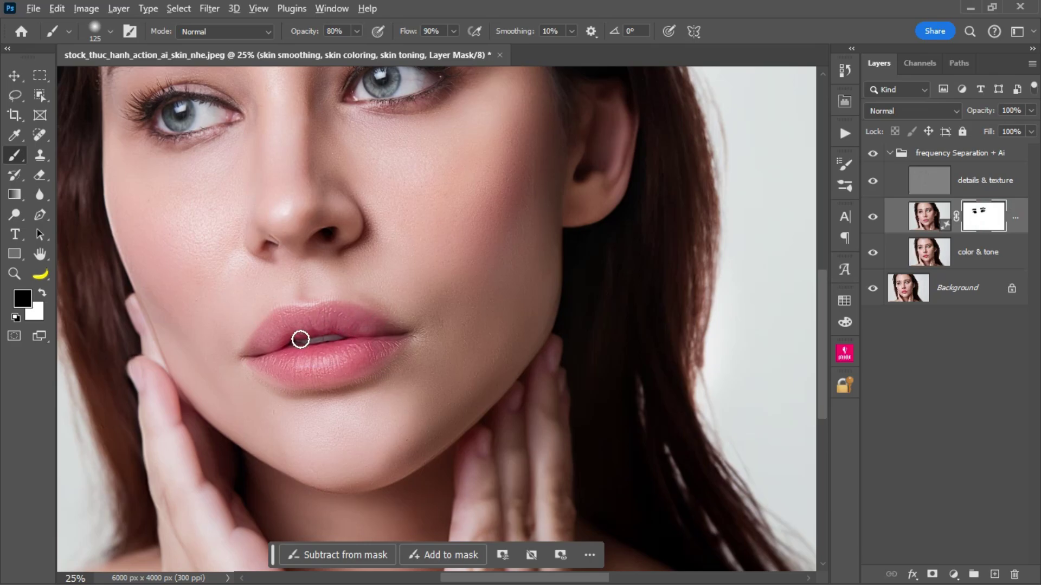
mouse_move(300, 340)
mouse_down()
mouse_move(321, 339)
mouse_move(325, 367)
mouse_move(274, 332)
mouse_move(361, 328)
mouse_move(336, 318)
mouse_up()
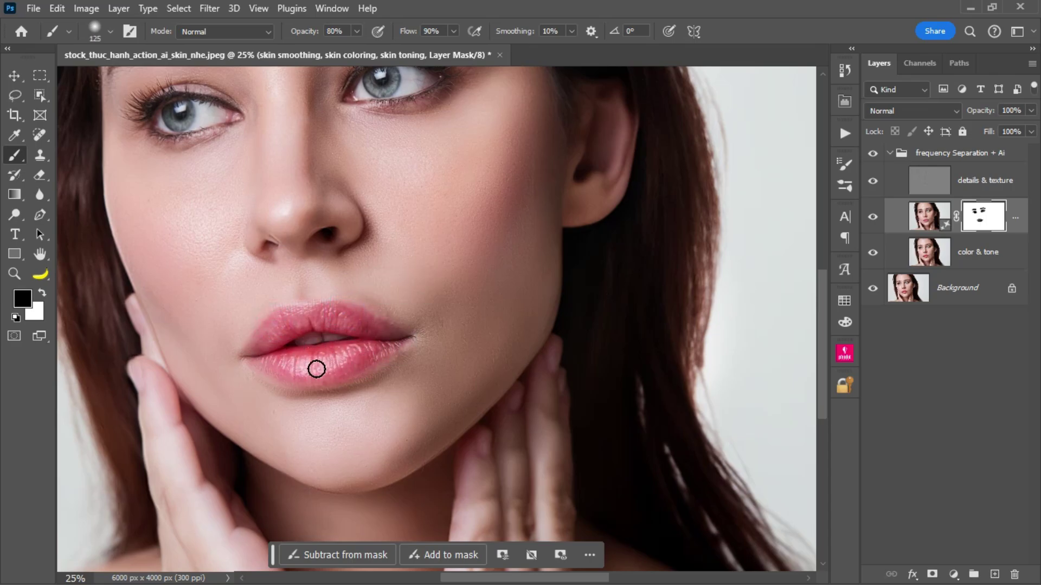
key(x)
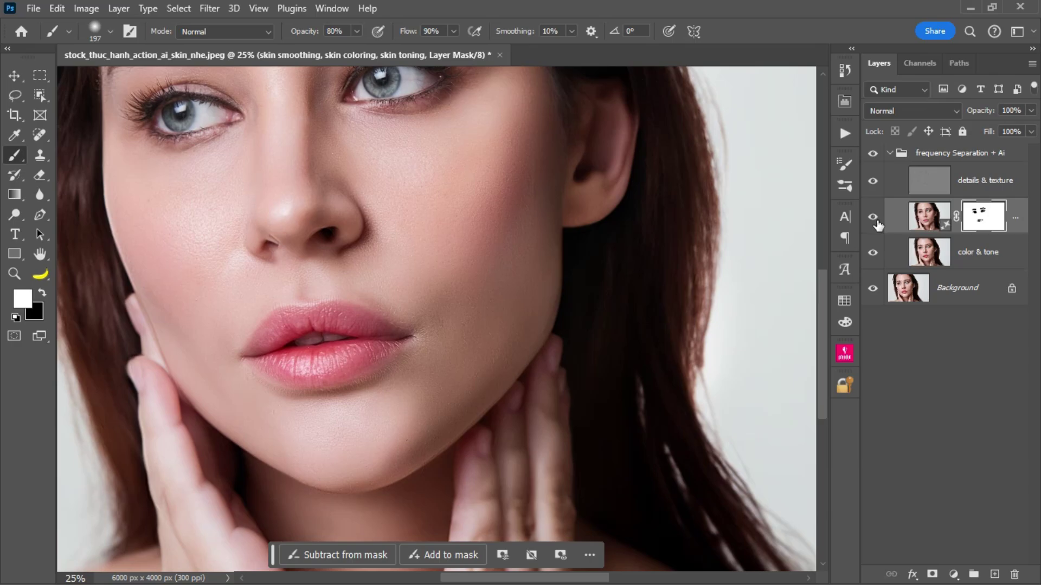
click(874, 221)
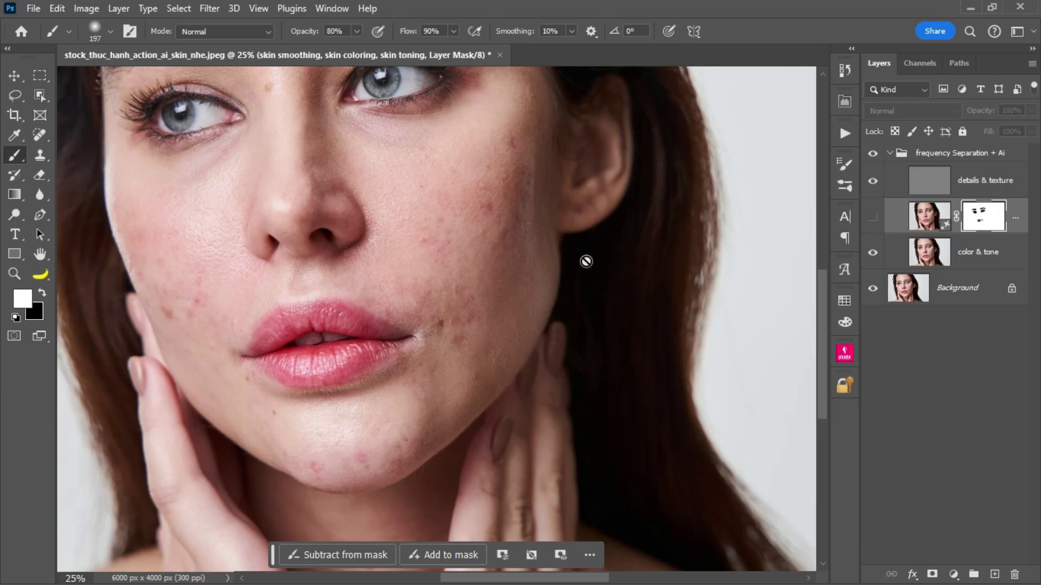
click(872, 217)
key(ctrl+0)
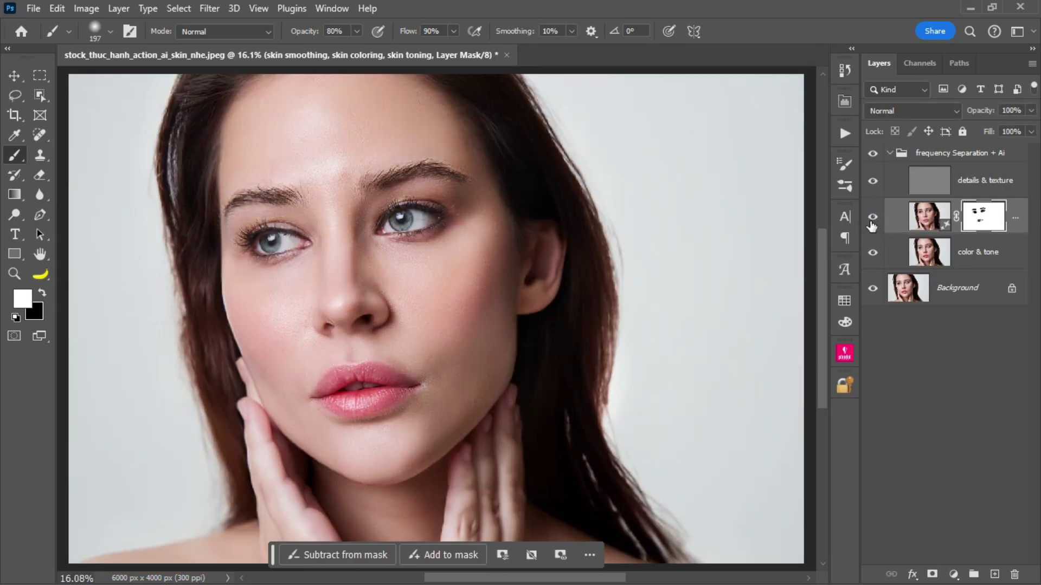
click(874, 219)
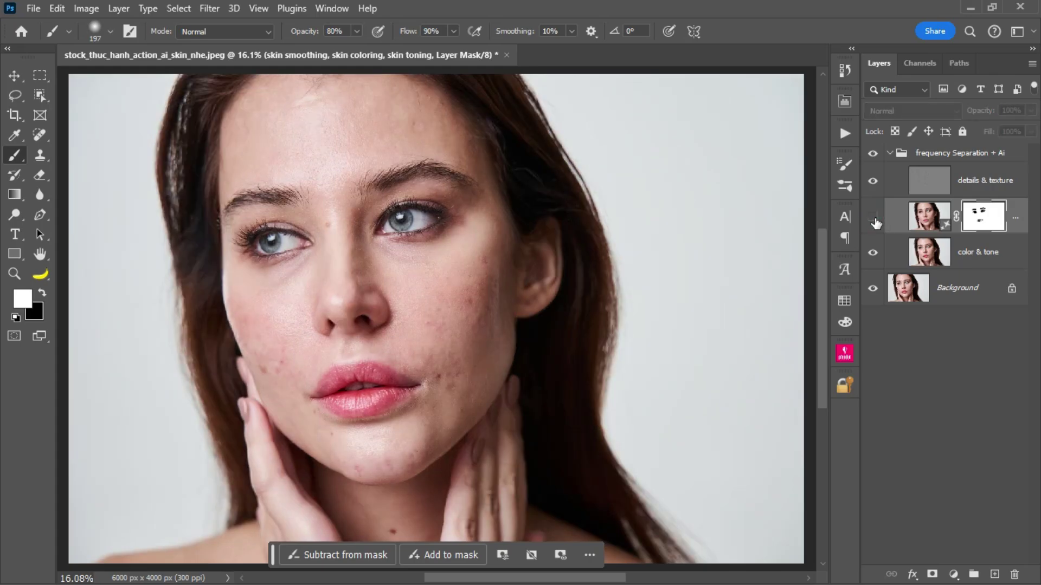
click(874, 219)
click(874, 219)
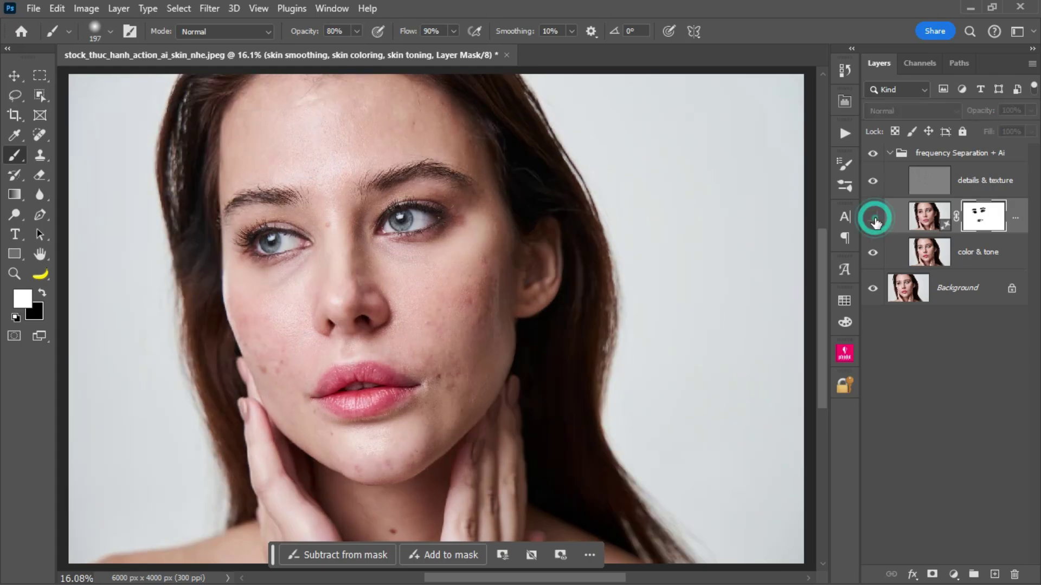
click(874, 219)
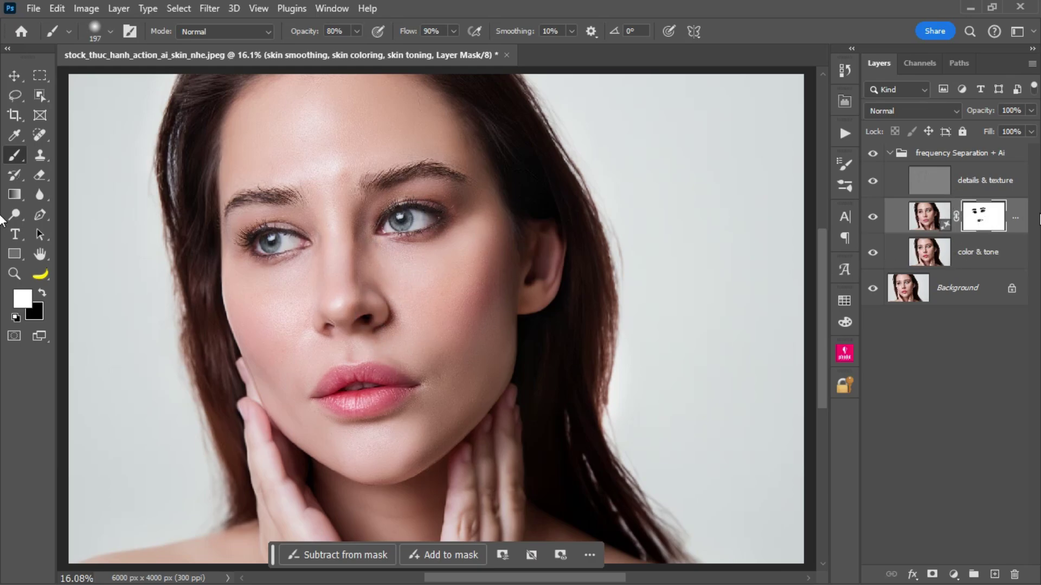
key(ctrl+minus)
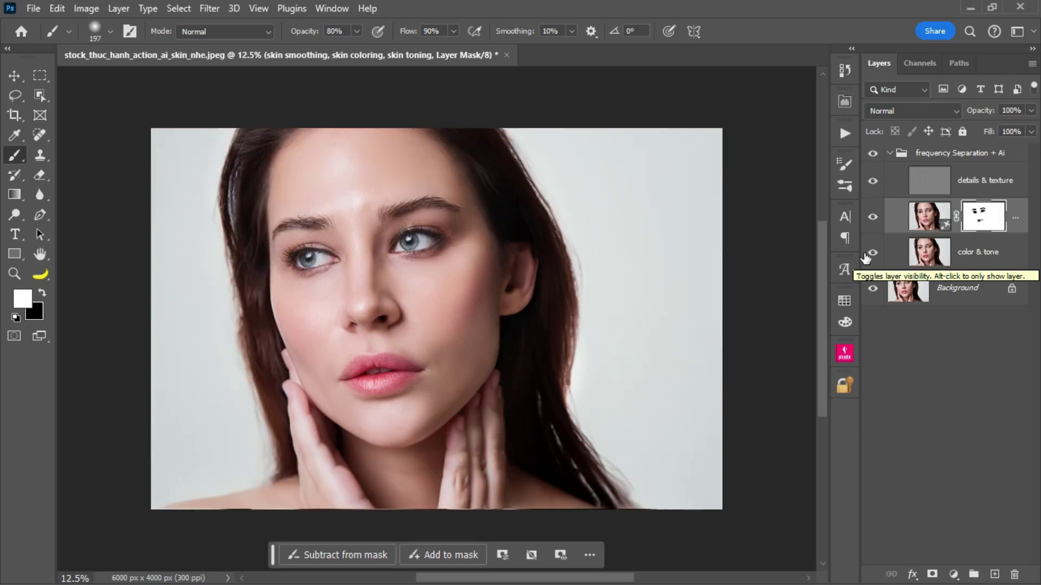
click(872, 216)
click(872, 216)
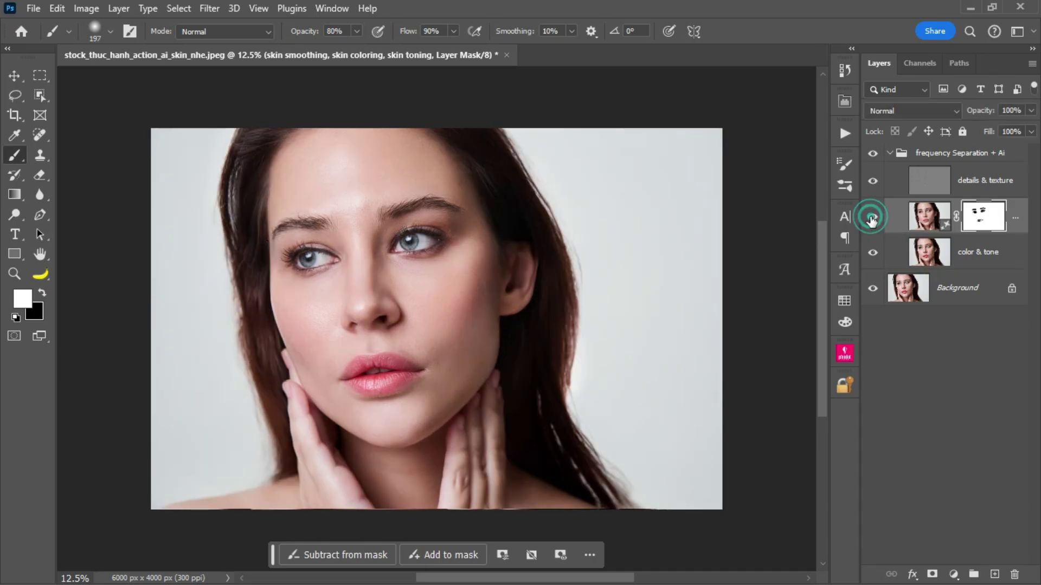
click(872, 217)
click(872, 217)
click(872, 217)
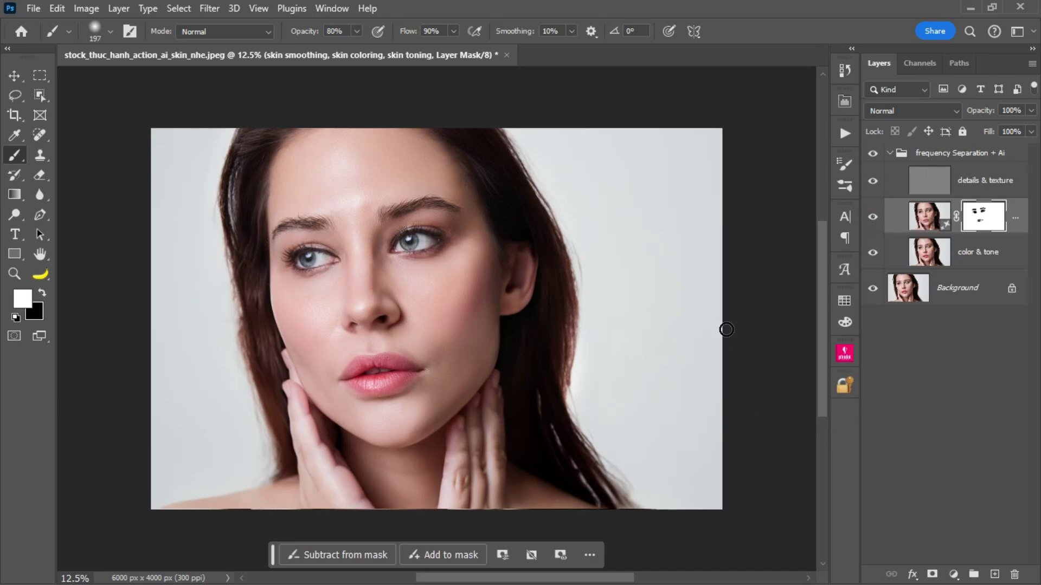
click(872, 217)
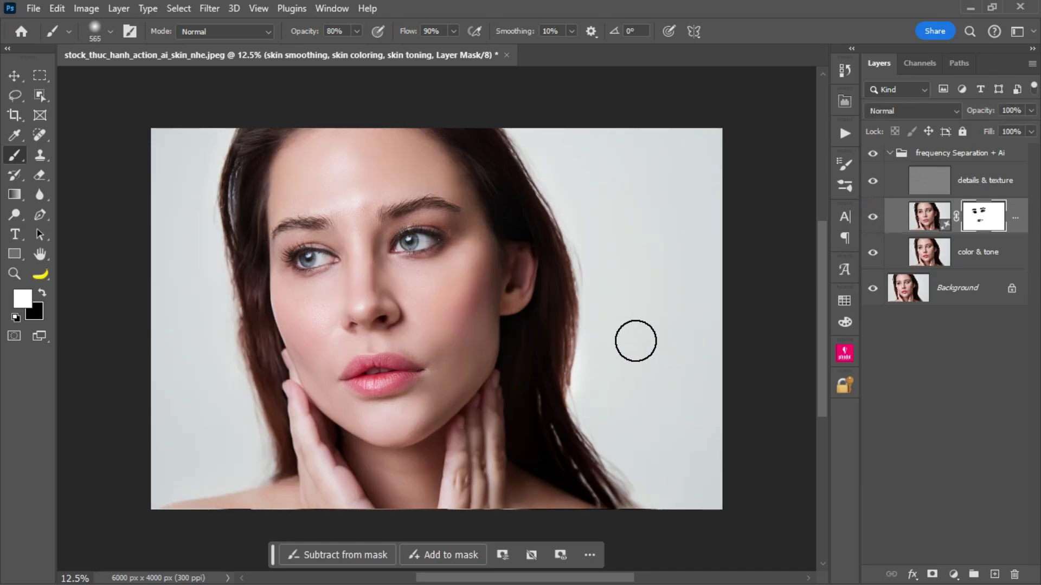
key(x)
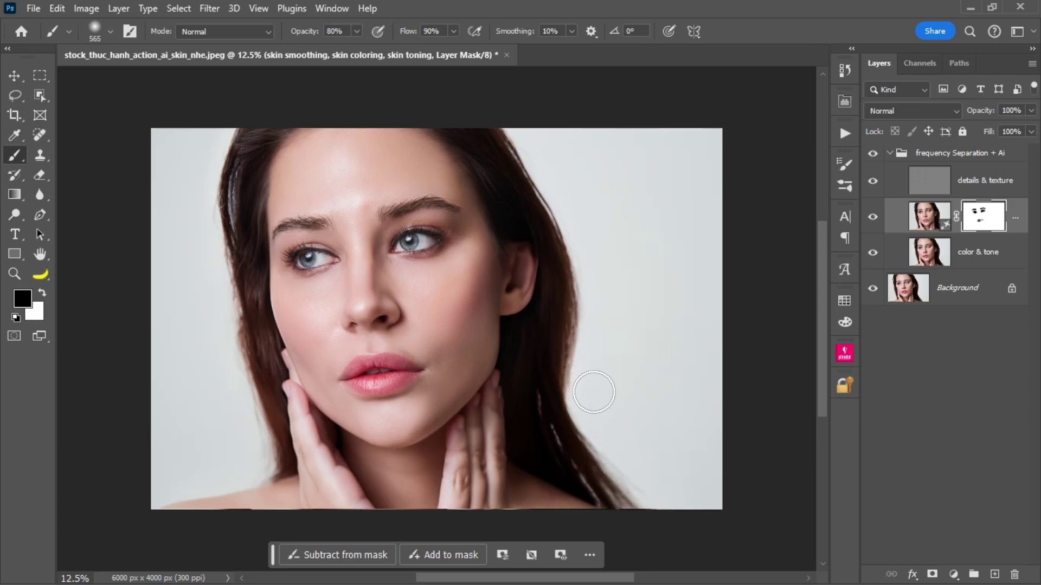
- Mask the hair edge with a large black stroke, then reselect the skin smoothing layer
drag(209, 167, 259, 494)
click(1005, 194)
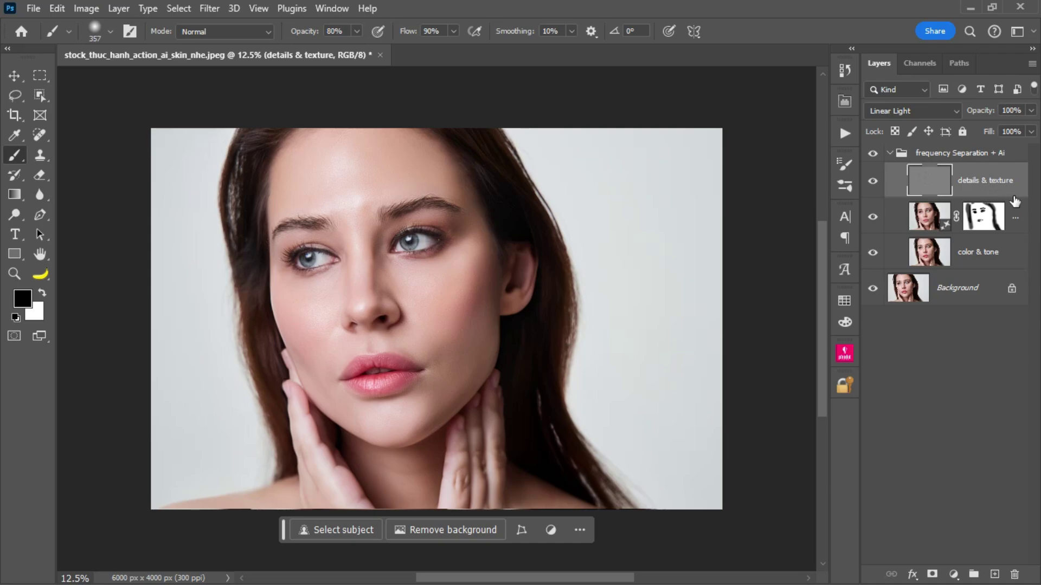
click(1016, 218)
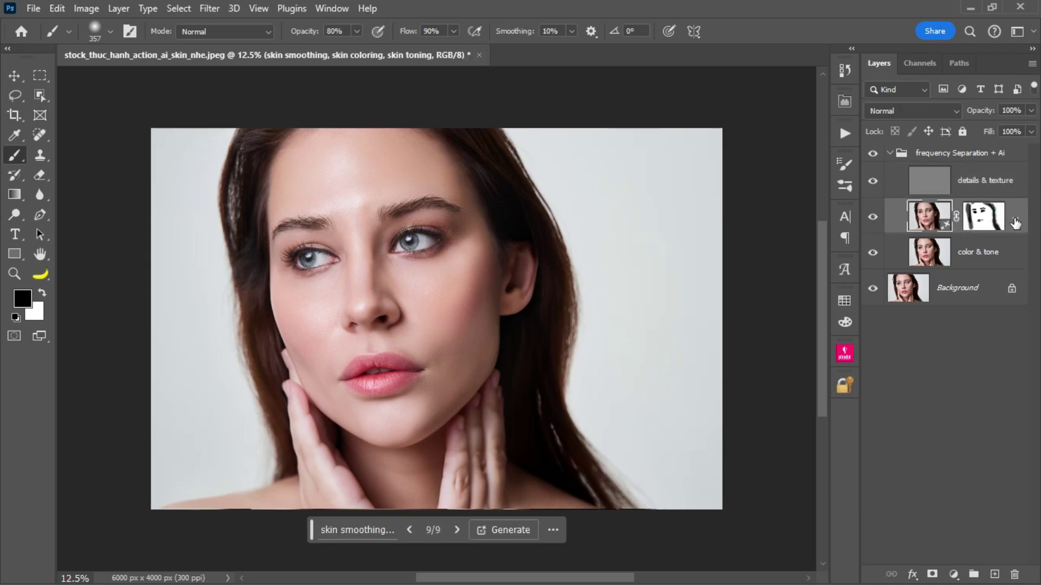
- Lower the skin smoothing layer opacity, trying 76% before settling at 90%
click(1031, 131)
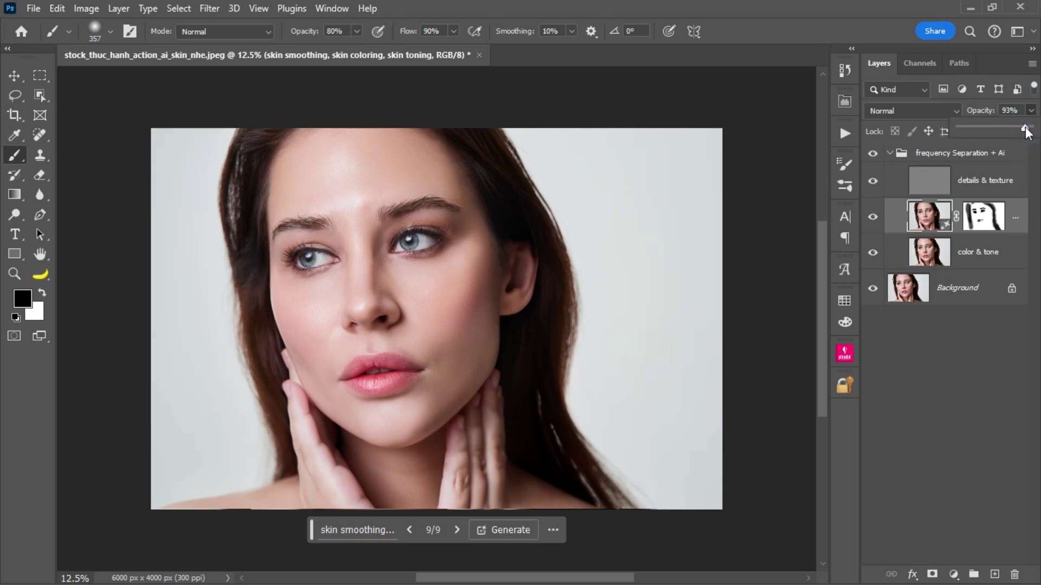
drag(1029, 128, 1013, 129)
key(ctrl+plus)
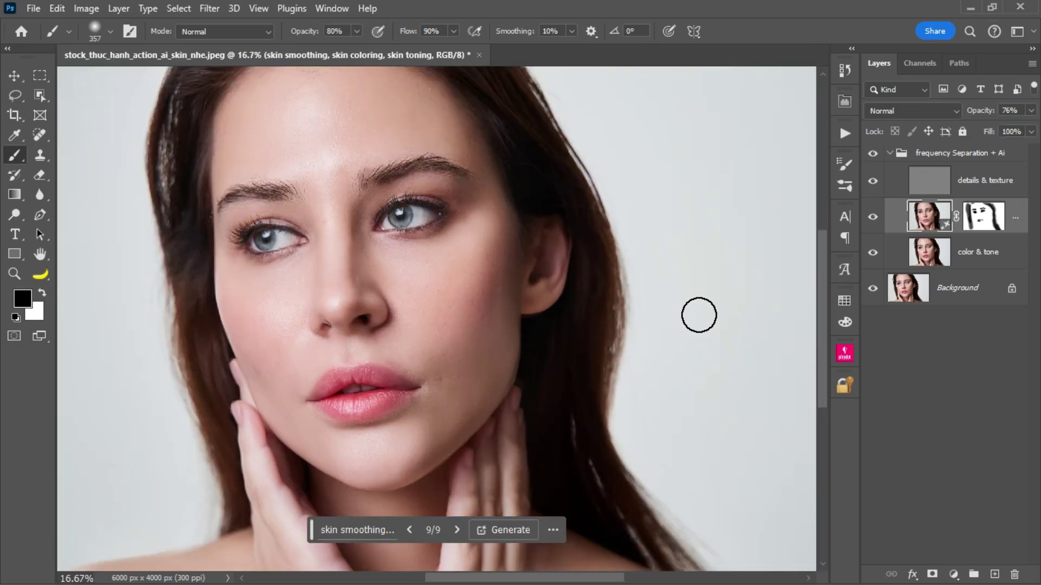
click(1030, 110)
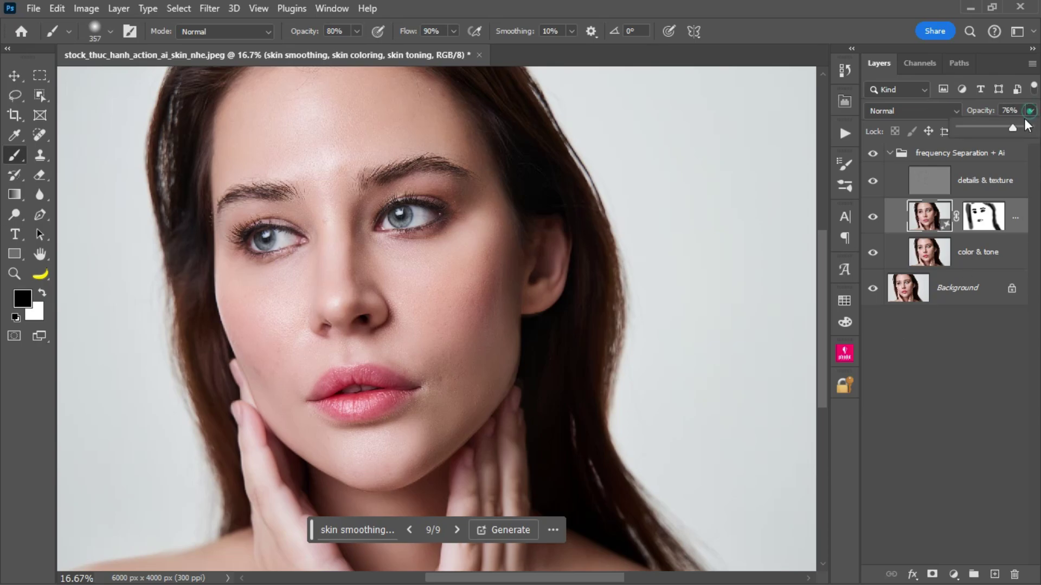
drag(1012, 126, 1023, 129)
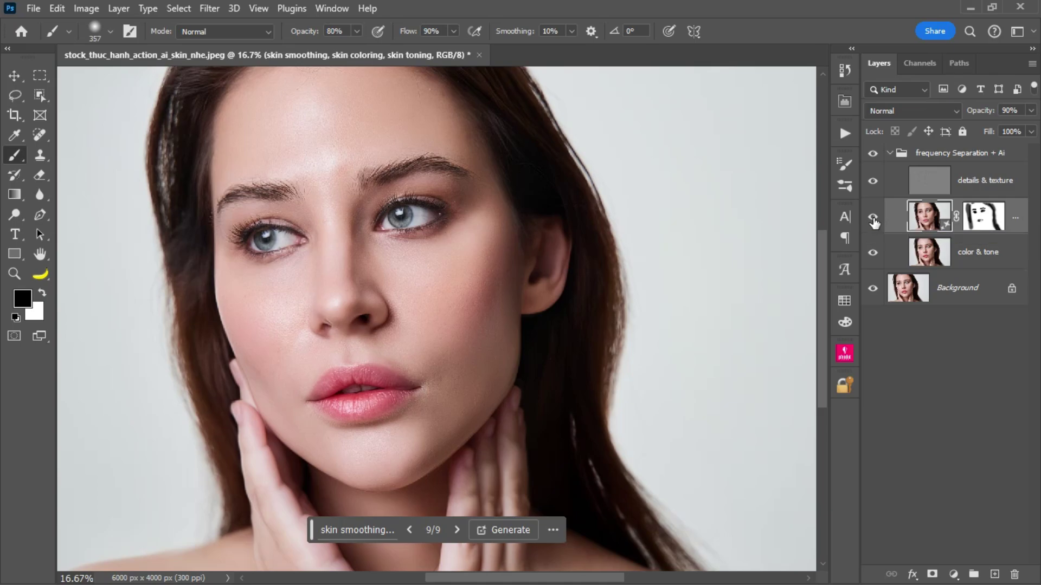
click(873, 219)
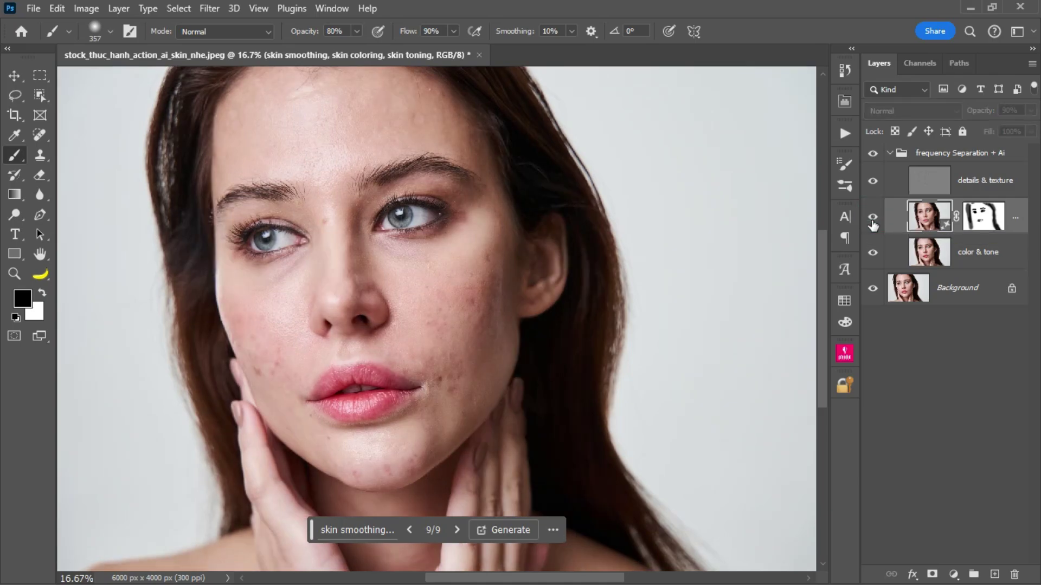
click(873, 218)
click(873, 219)
click(873, 218)
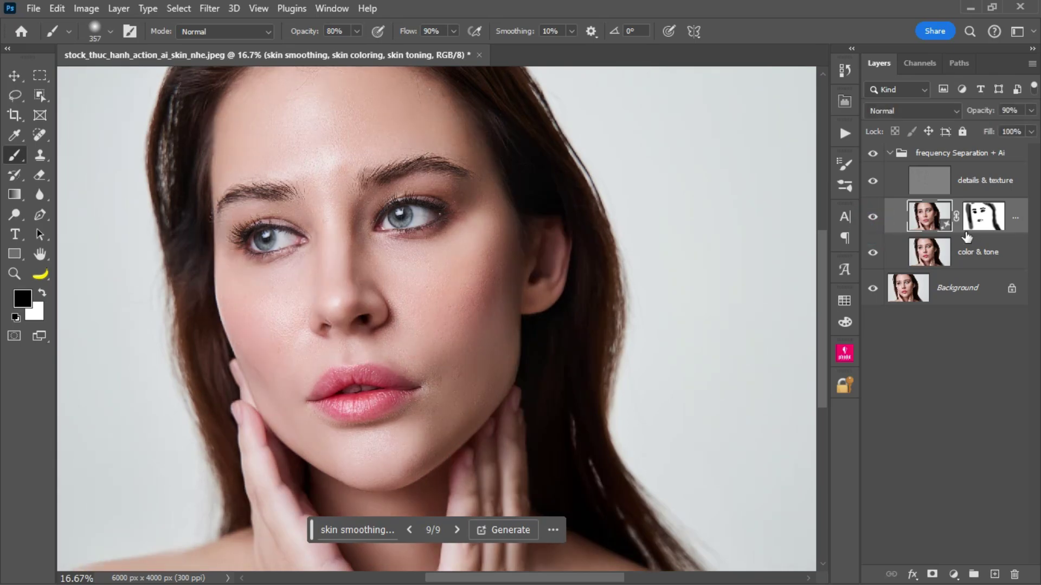